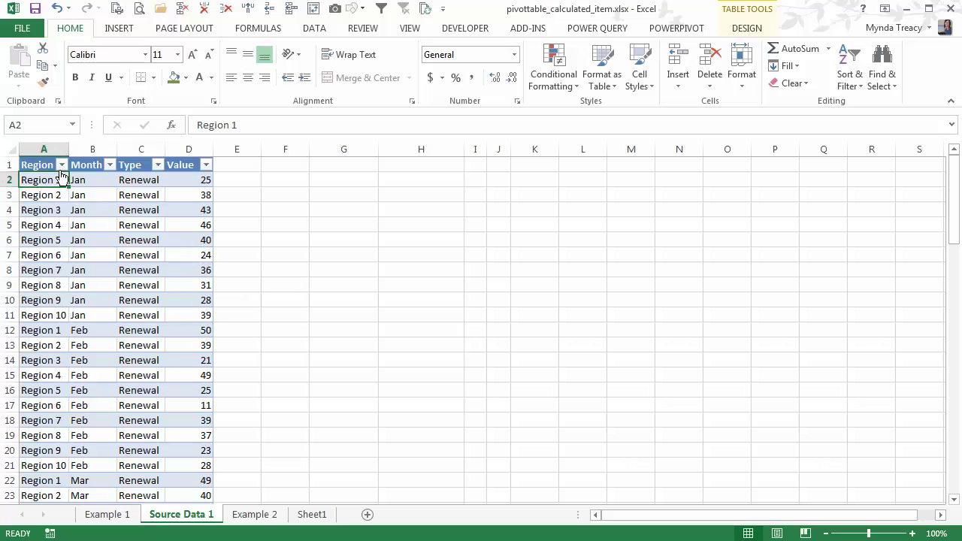
Check the source table's Type filter options without changing anything.
click(148, 182)
click(151, 165)
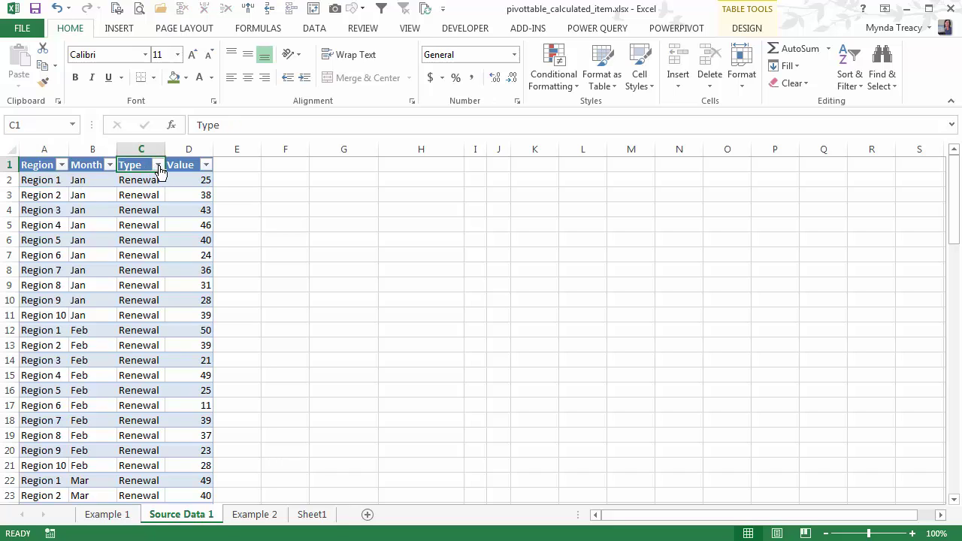
click(157, 165)
click(209, 184)
click(206, 210)
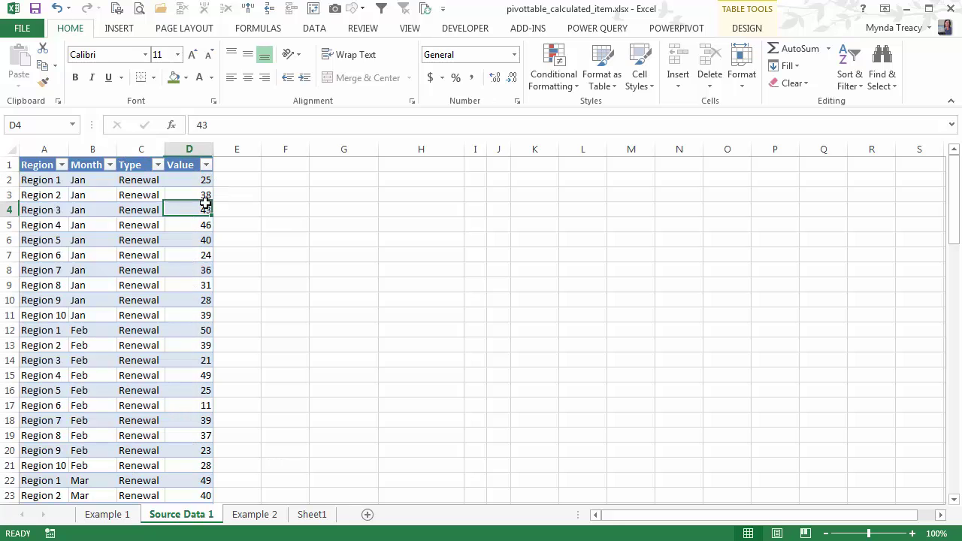
Create a PivotTable from Table1 at cell F2 on the existing worksheet.
click(126, 30)
click(26, 64)
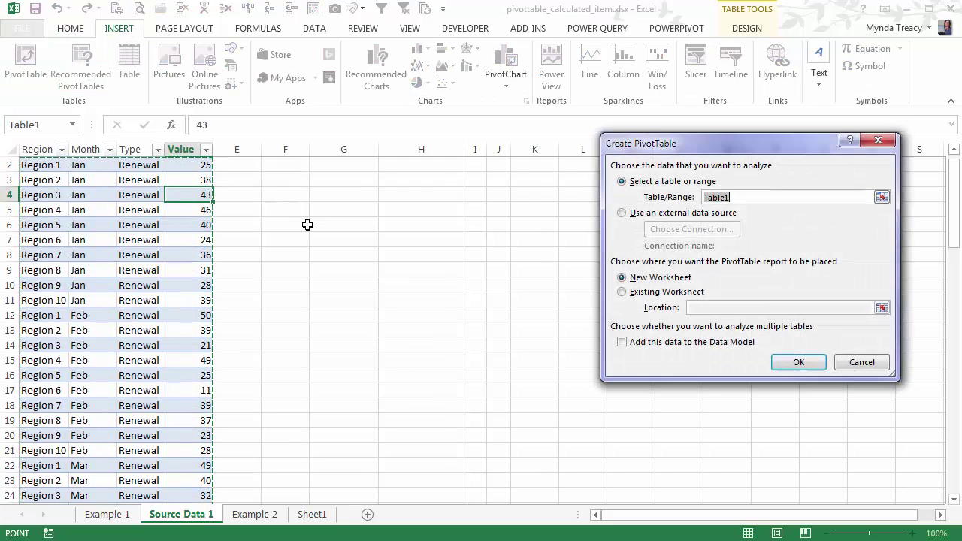
click(648, 292)
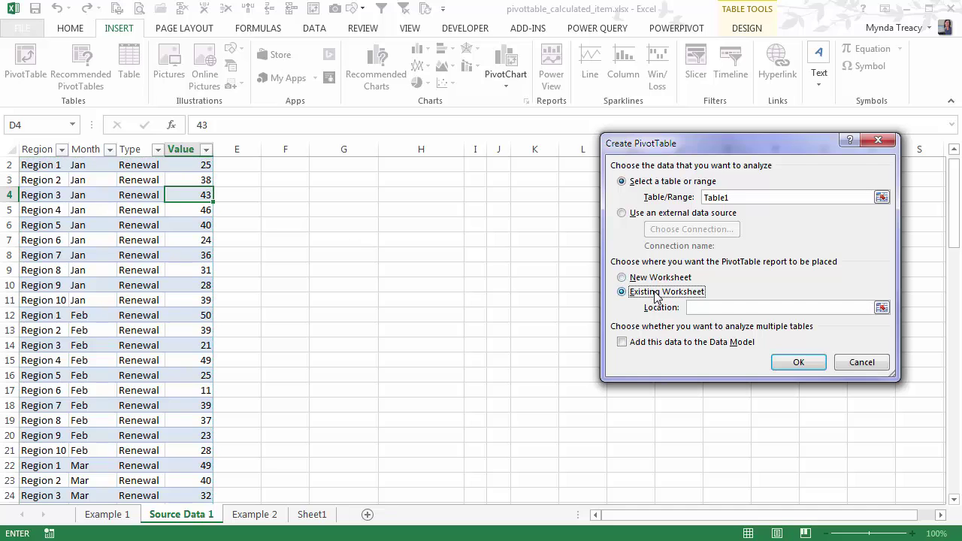
click(305, 166)
key(Return)
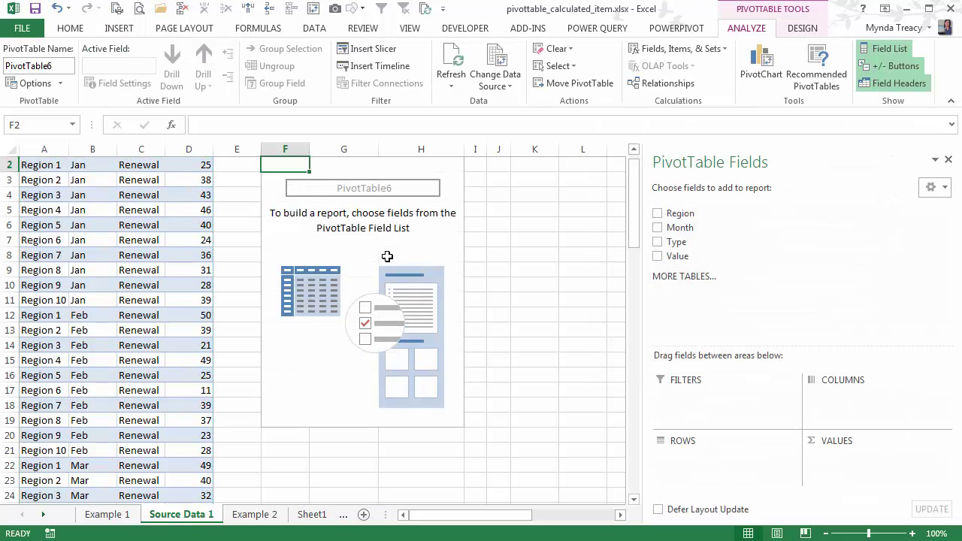
Sum Value with Region and Type as rows and Month across the columns.
click(658, 215)
click(659, 243)
click(658, 256)
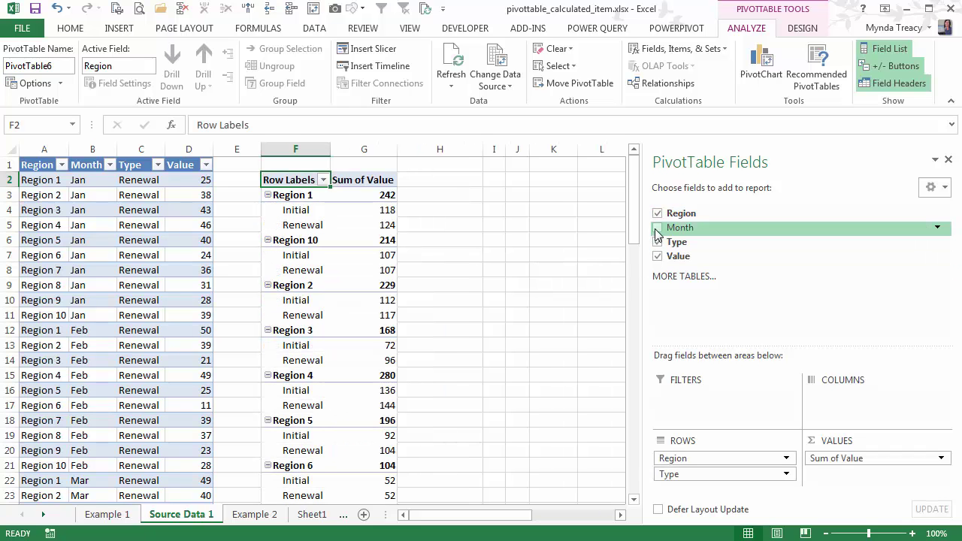
drag(680, 227, 831, 397)
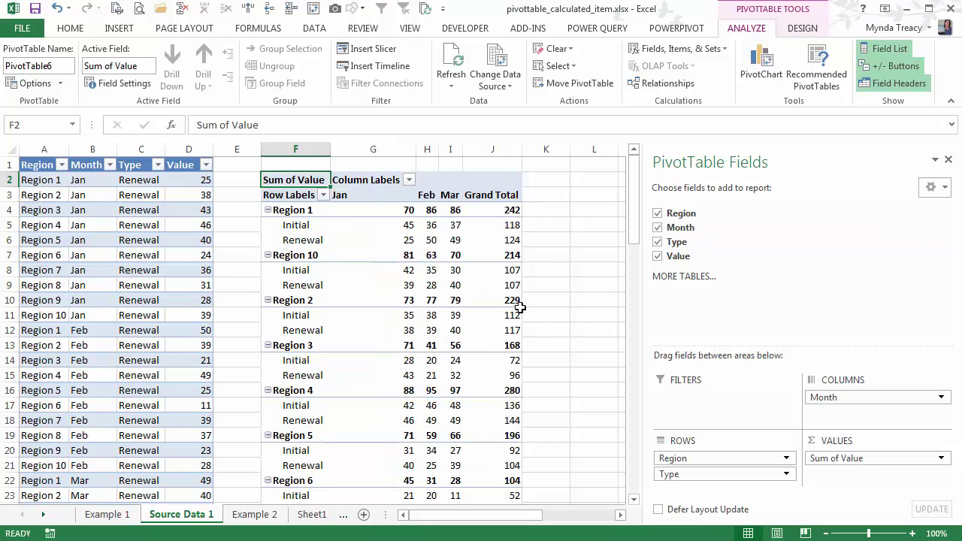
mouse_move(457, 247)
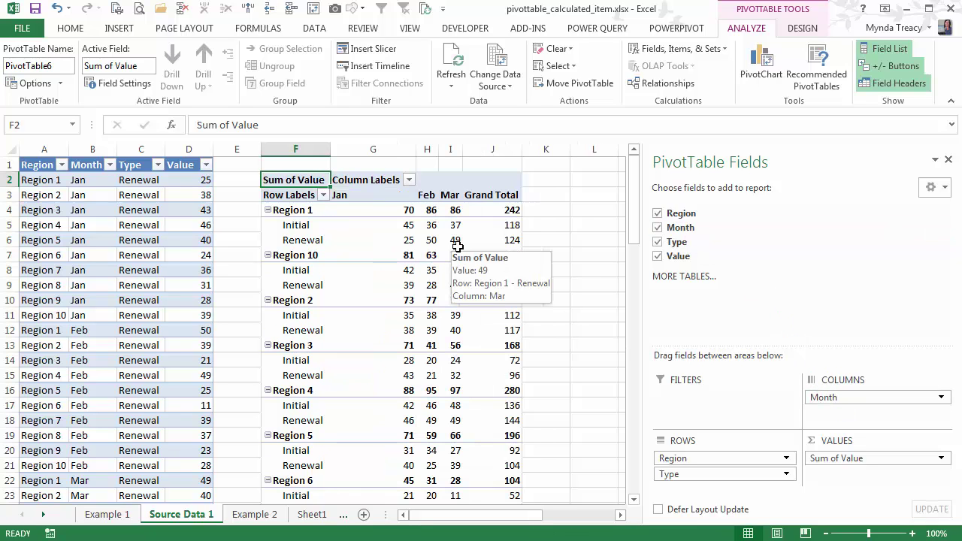
click(407, 225)
click(408, 240)
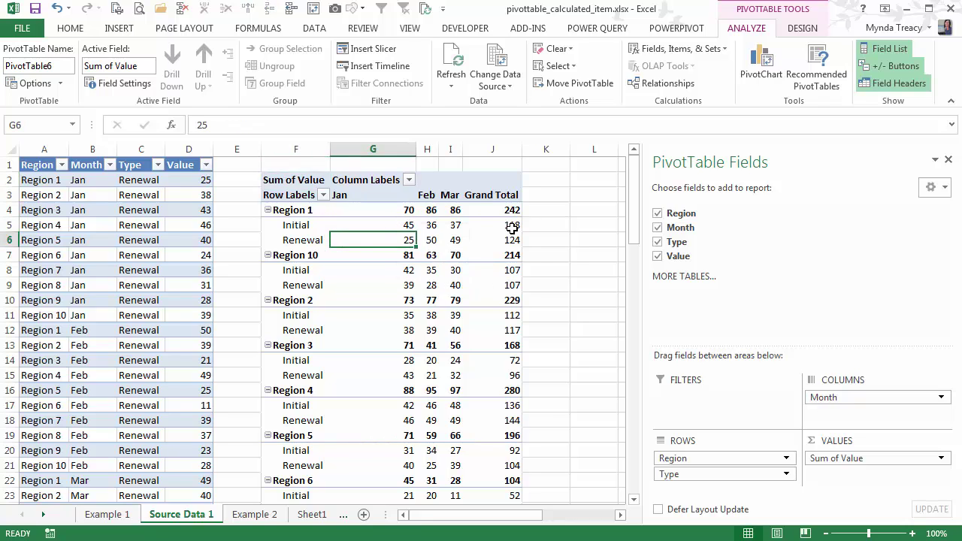
mouse_move(512, 227)
mouse_move(446, 295)
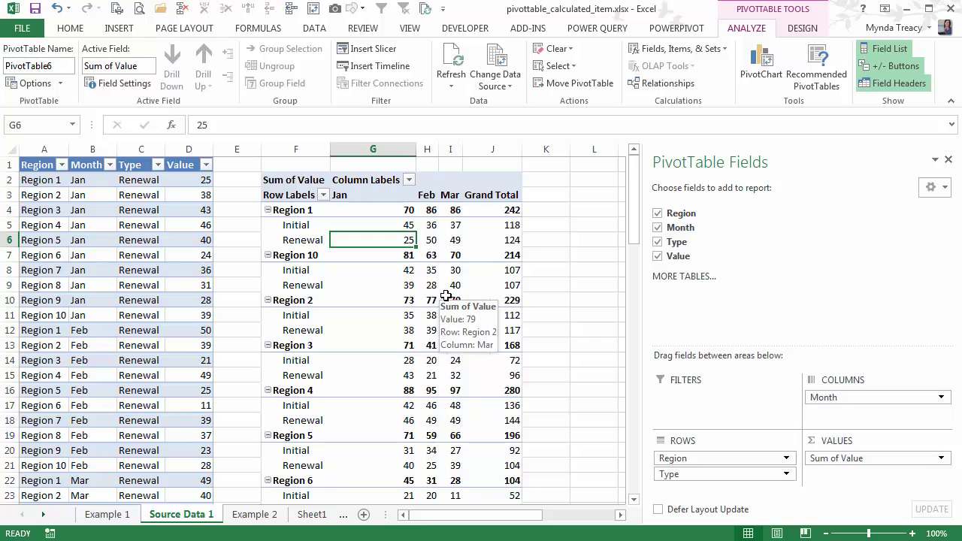
click(306, 239)
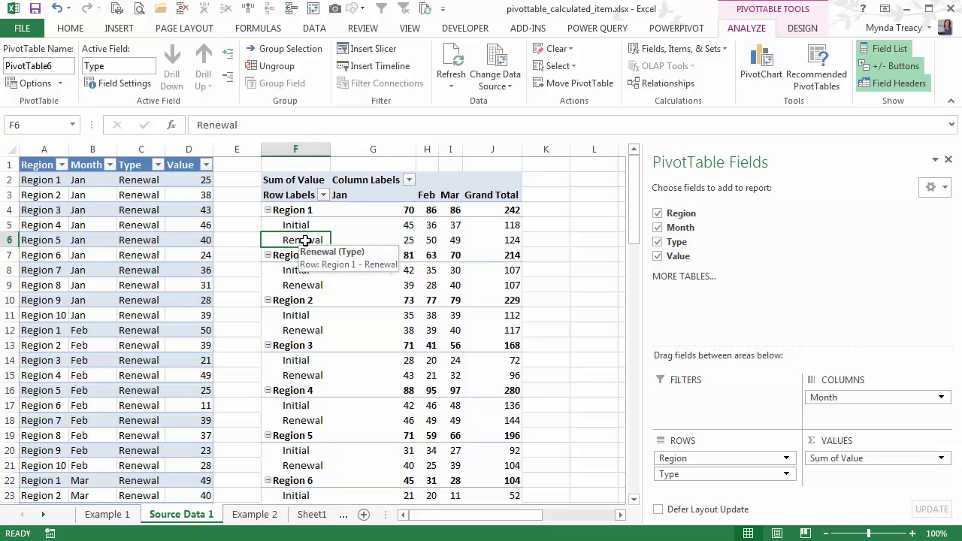
Open Insert Calculated Item for Type, browse the Region and Month items, and name it '% Renewal'.
click(724, 48)
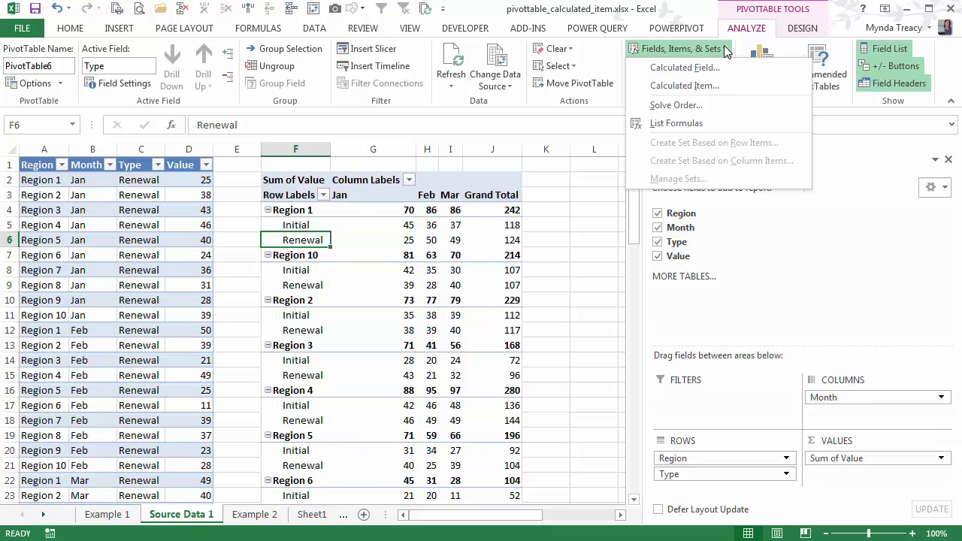
click(727, 86)
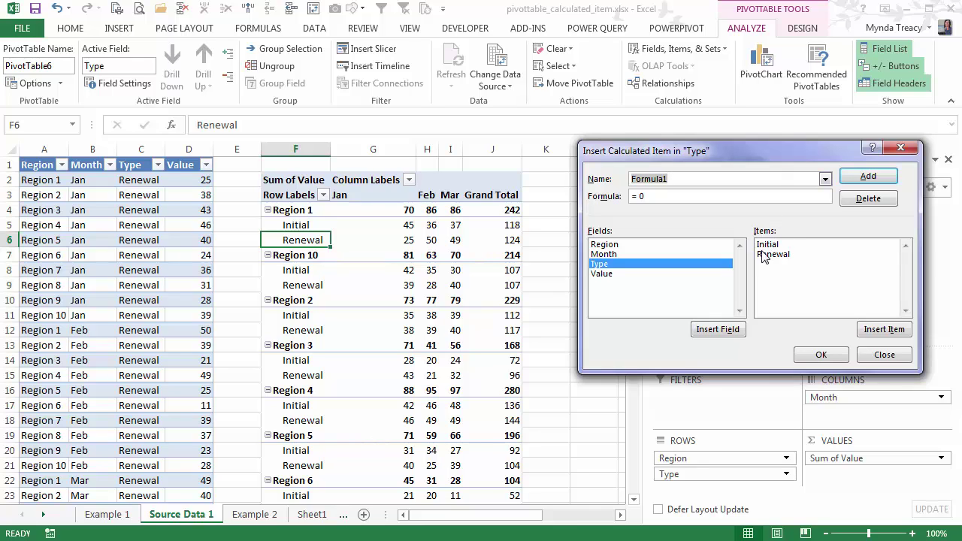
click(623, 245)
click(623, 256)
click(623, 264)
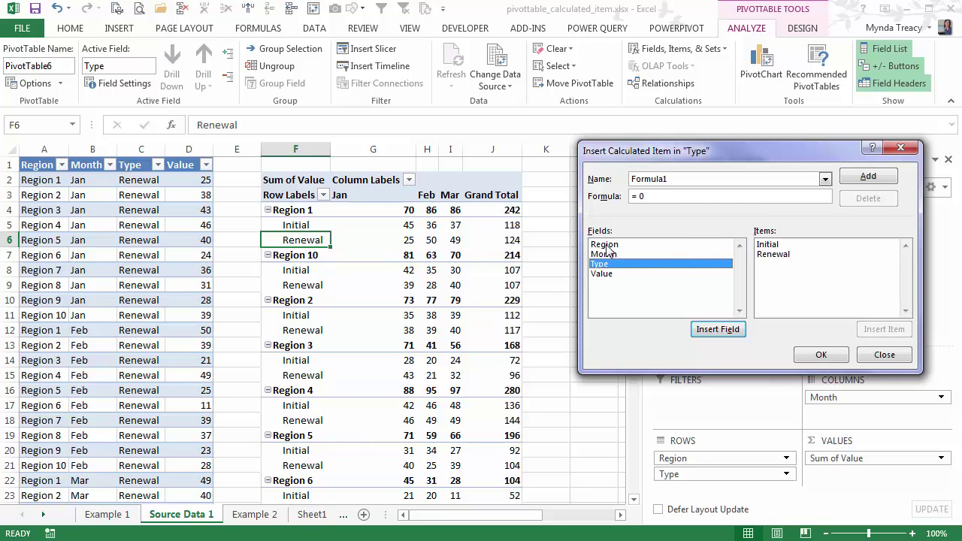
drag(681, 178, 582, 178)
text(% Renewal)
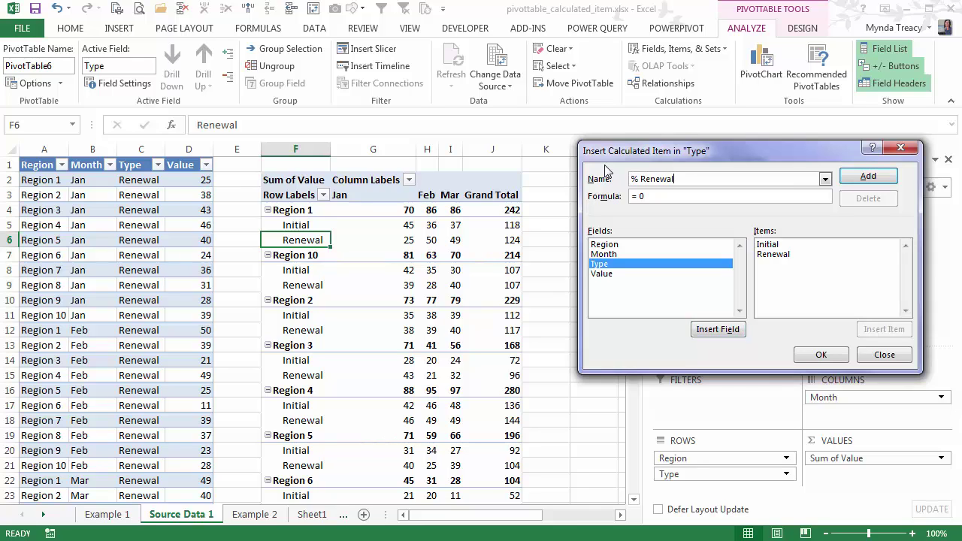
Enter =IF(Renewal=0,0,Renewal/(Initial+Renewal)) as the % Renewal formula and add the item.
double_click(682, 198)
text(IF()
double_click(774, 254)
text(= 0)
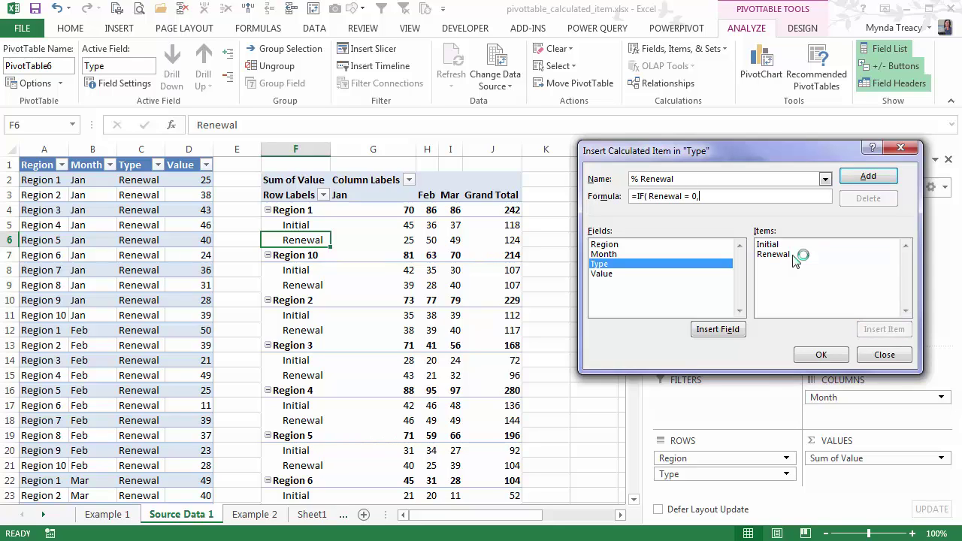
text(, 0,)
click(796, 259)
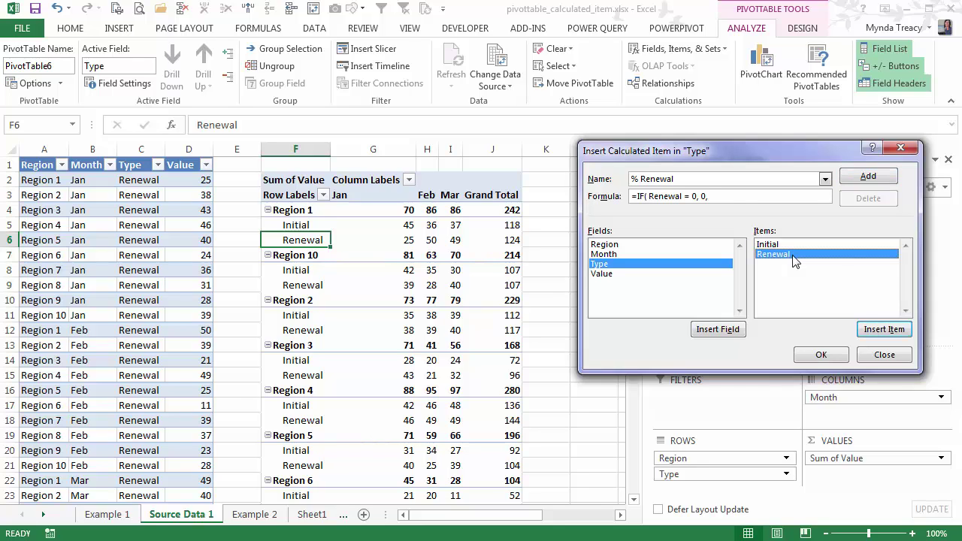
double_click(795, 259)
text(()
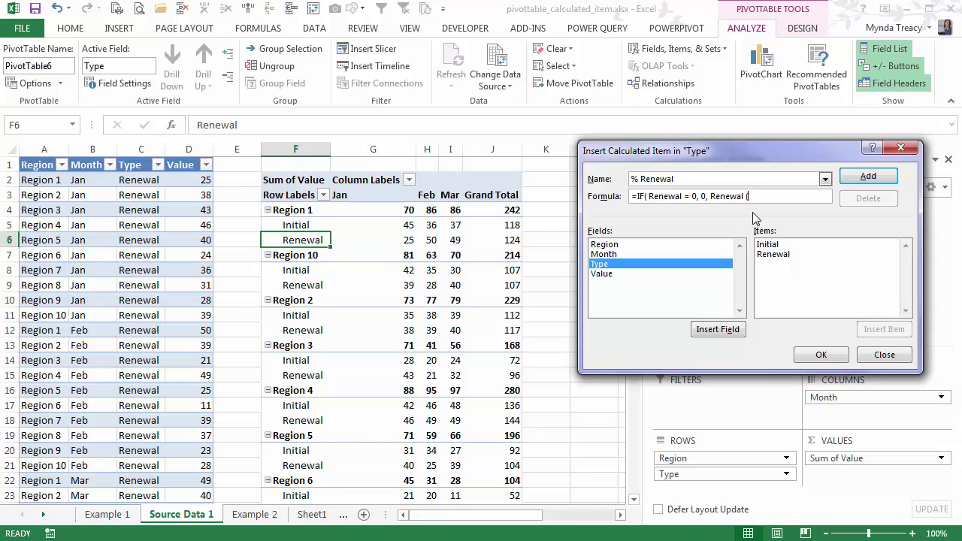
text(/)
double_click(760, 247)
text(+)
double_click(764, 255)
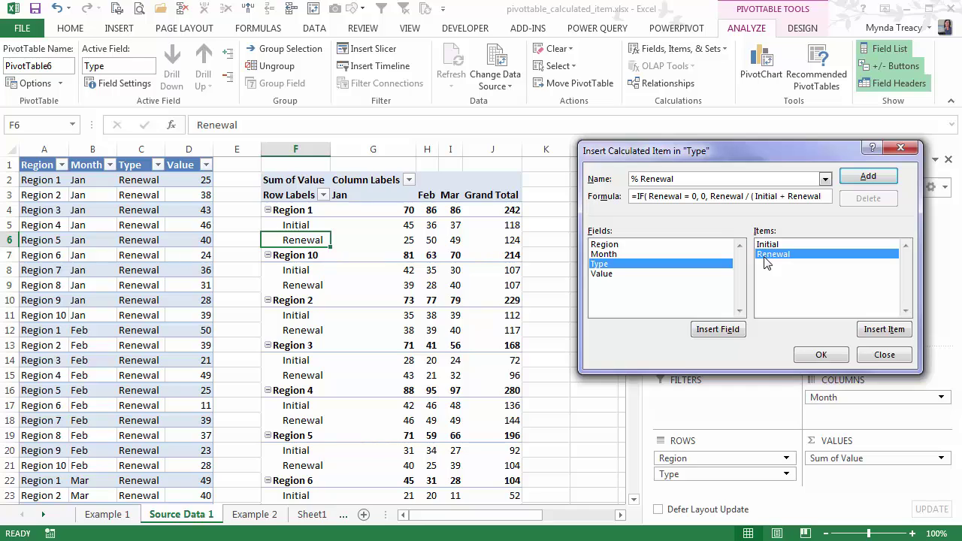
text()))
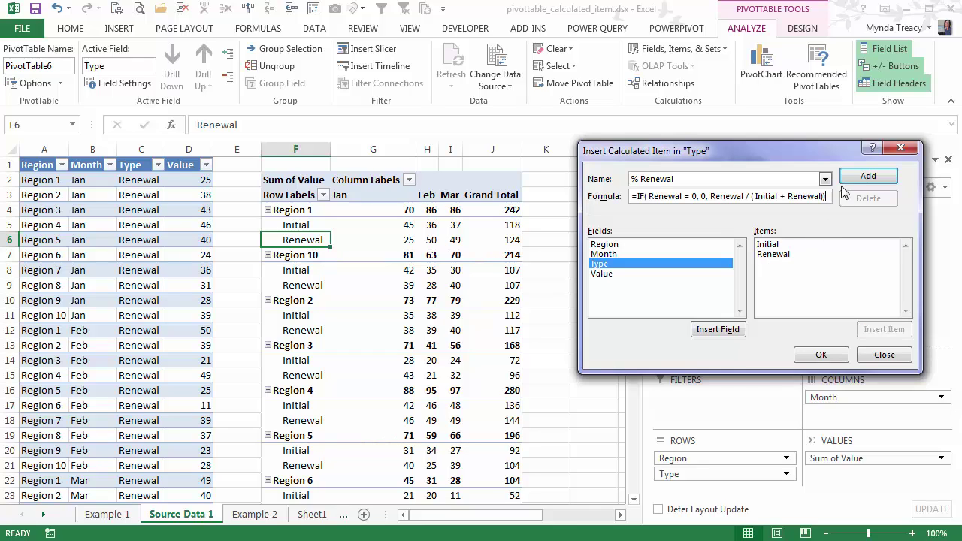
click(868, 176)
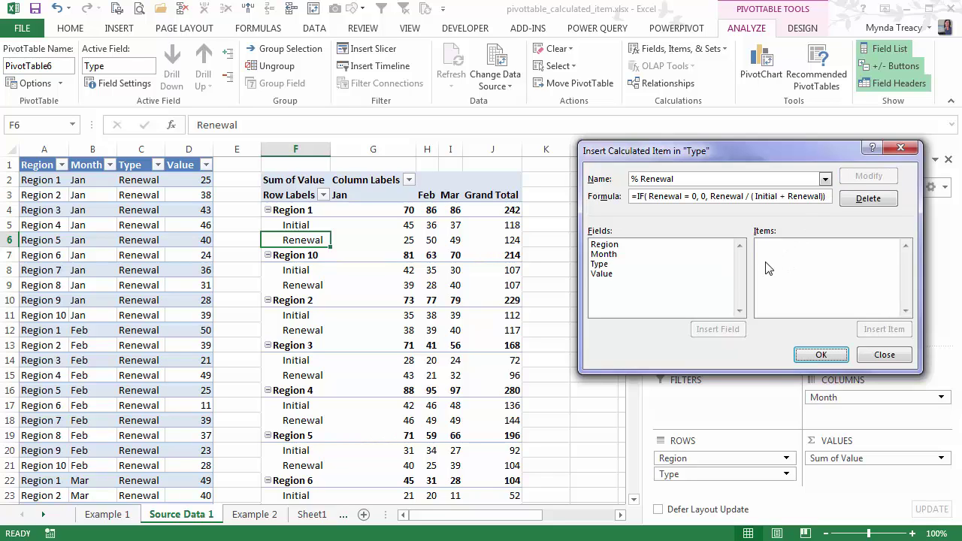
Apply the item and review the new % Renewal rows, e.g. Region 1 Jan at 0.357142857.
click(818, 360)
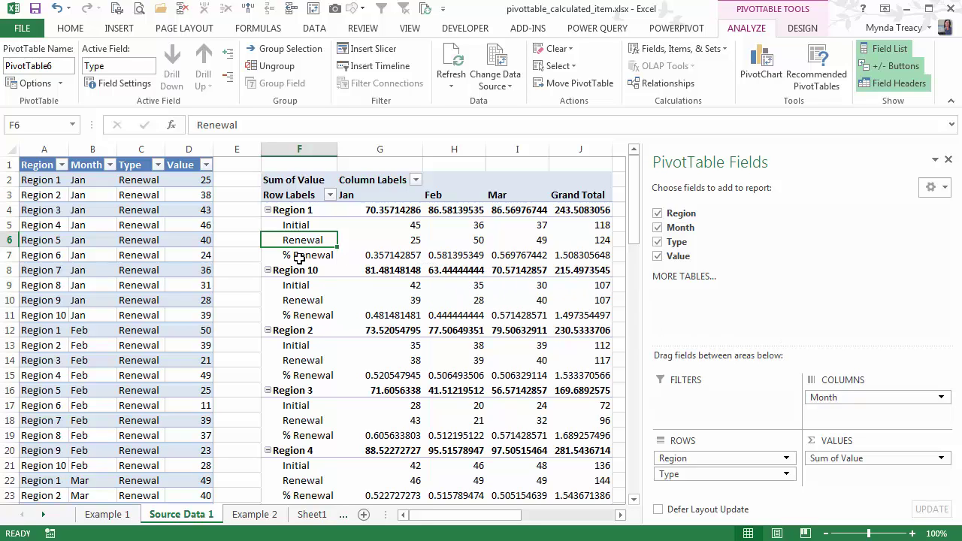
drag(300, 257, 354, 258)
click(315, 262)
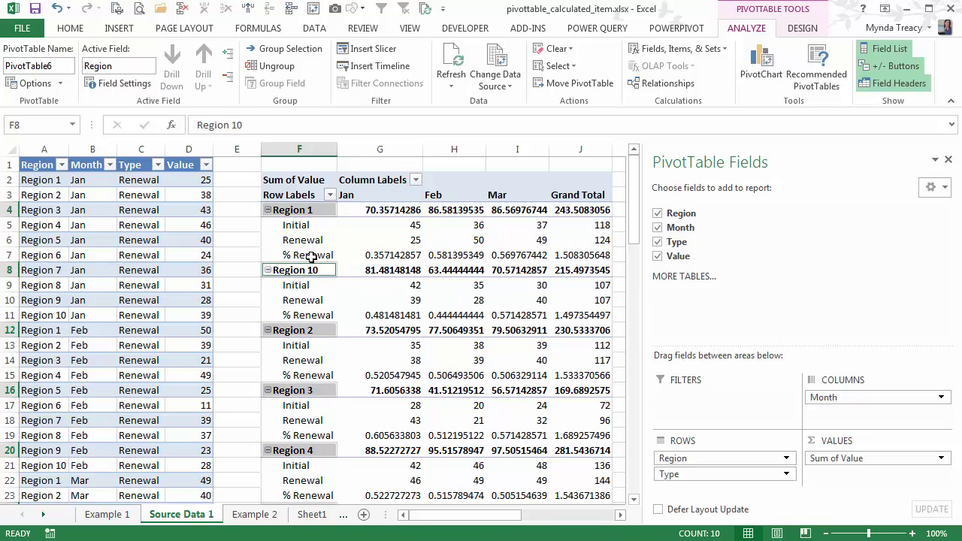
click(311, 256)
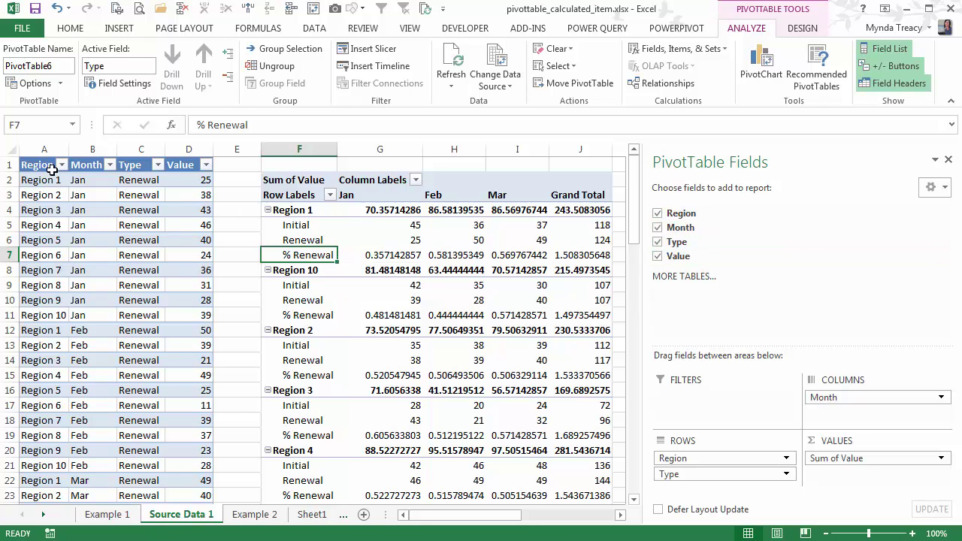
drag(45, 165, 169, 165)
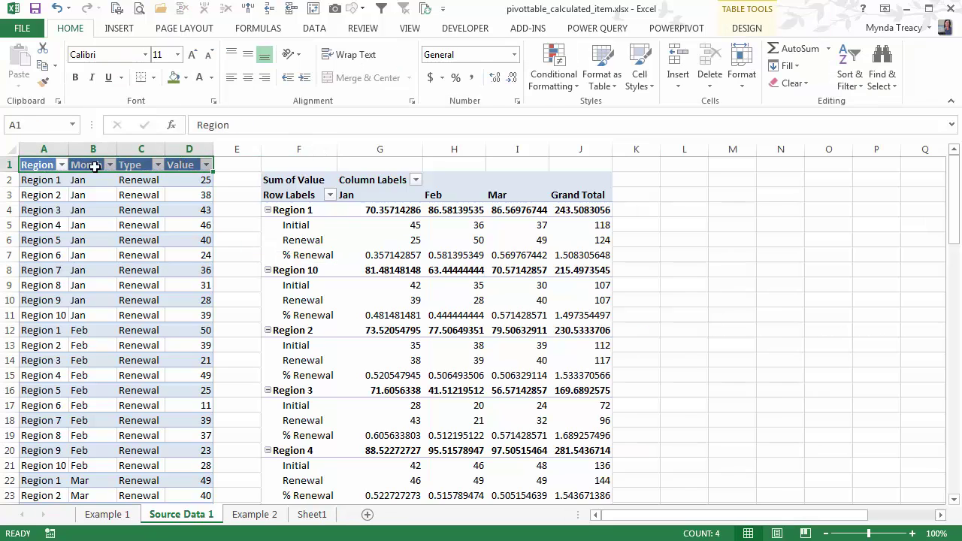
Inspect the source table's Type filter items twice, leaving the filter unchanged.
click(143, 193)
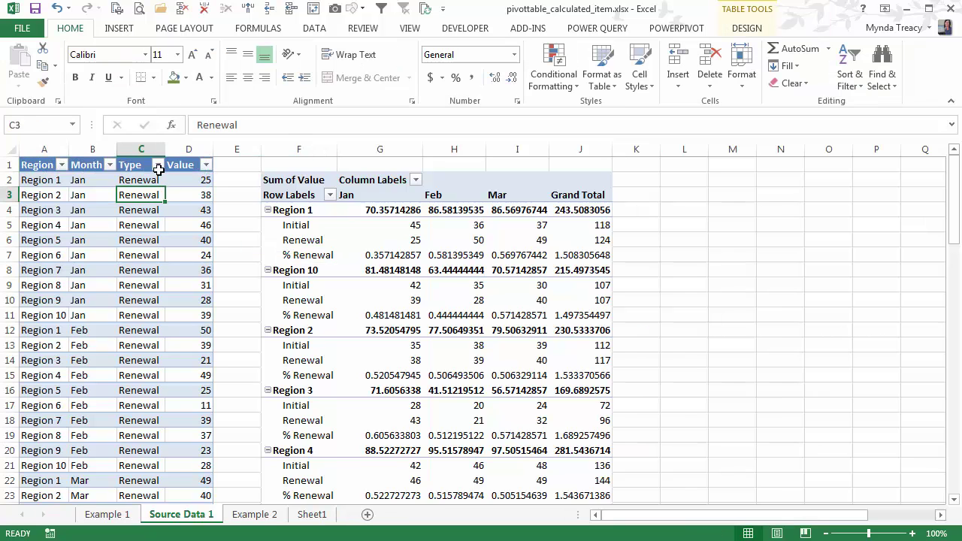
click(157, 165)
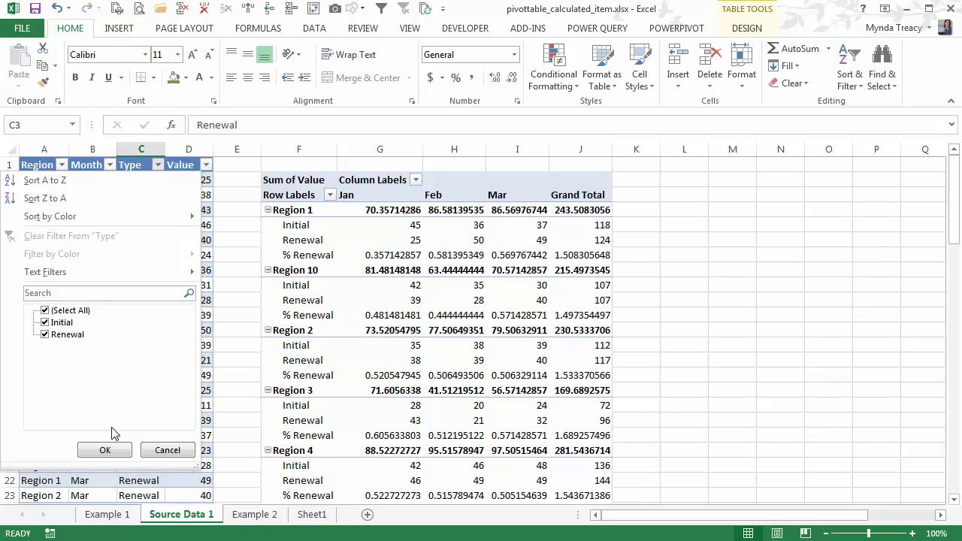
click(151, 451)
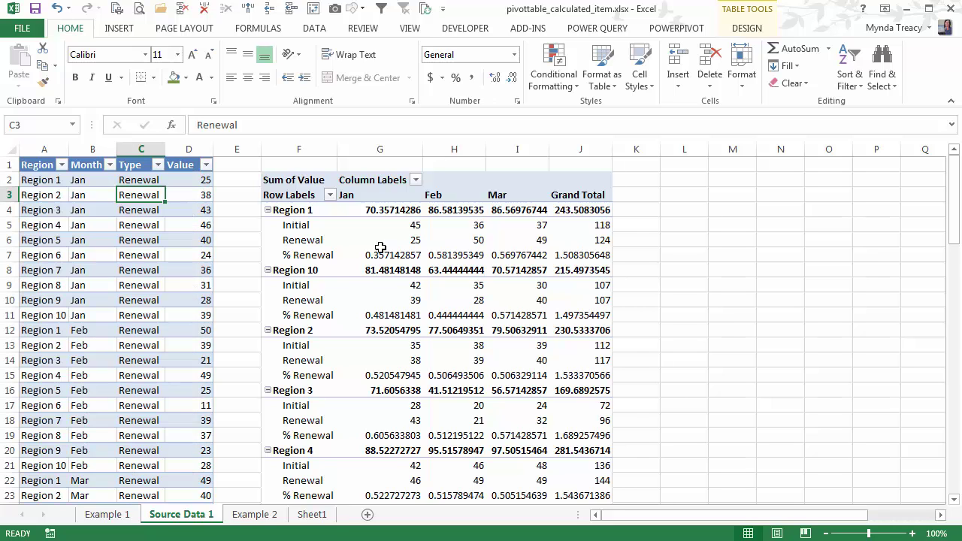
click(158, 165)
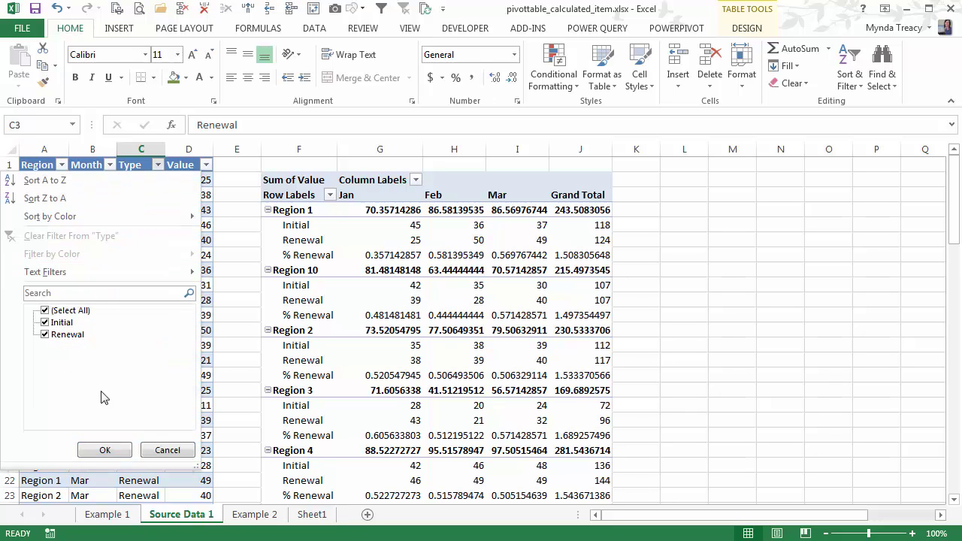
click(167, 450)
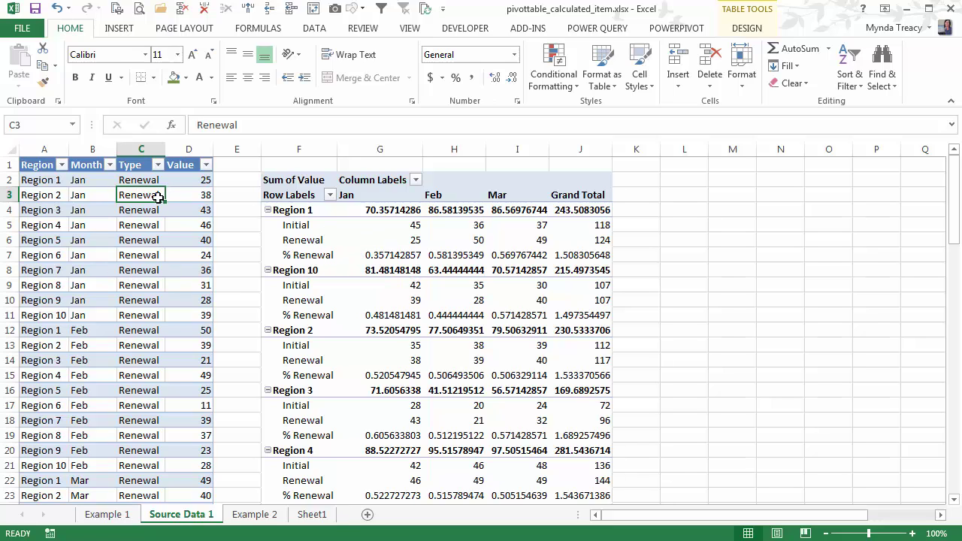
Check the % Renewal formula and compare Region 1's % Renewal values with its Initial and Renewal values.
click(313, 256)
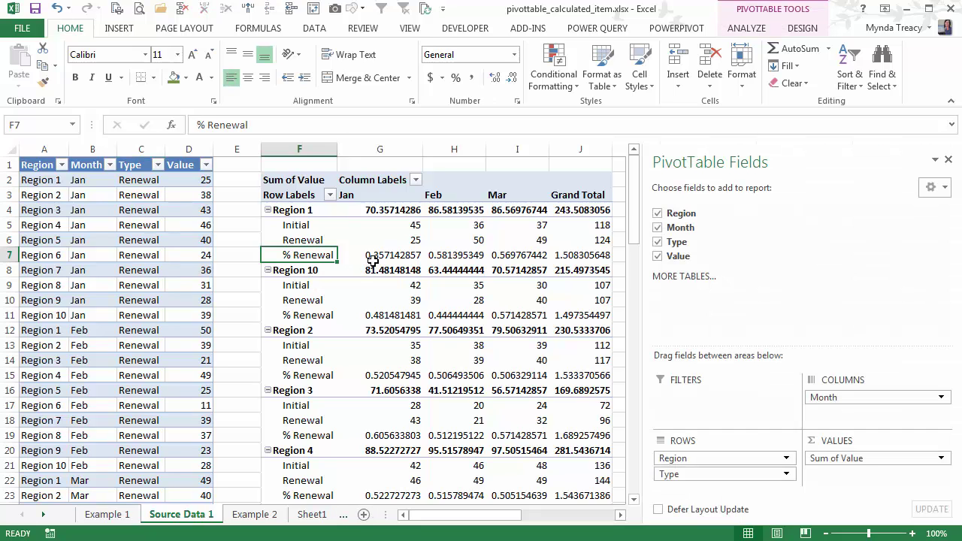
click(403, 256)
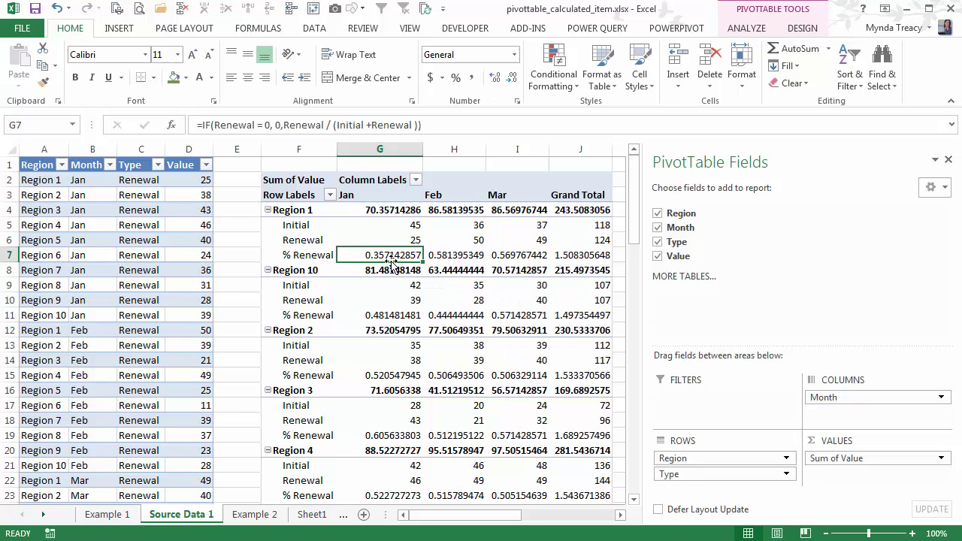
drag(372, 256, 576, 256)
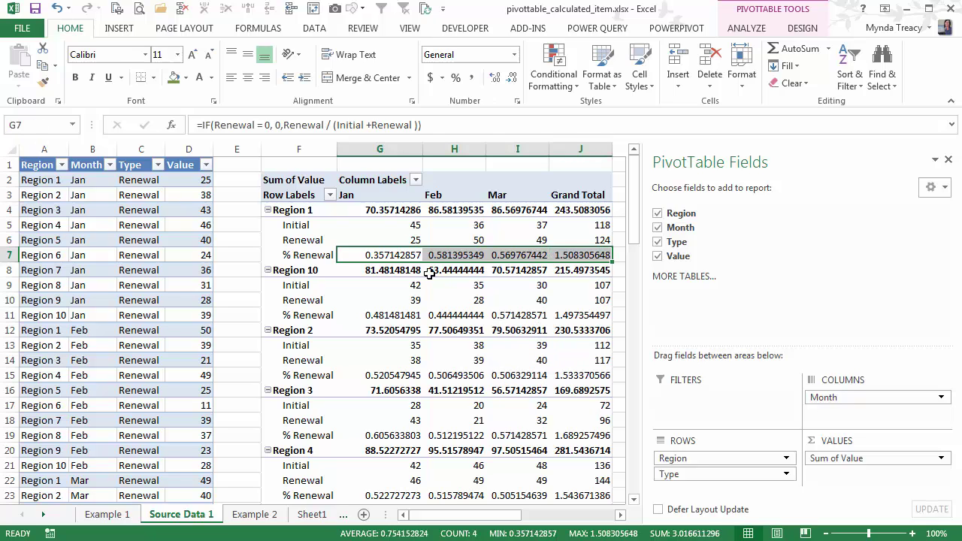
drag(400, 227, 569, 246)
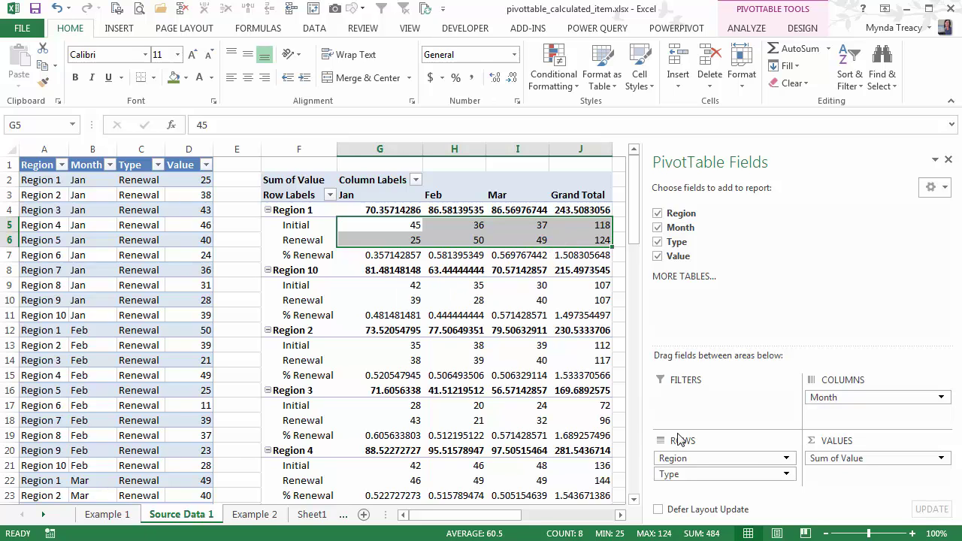
click(940, 459)
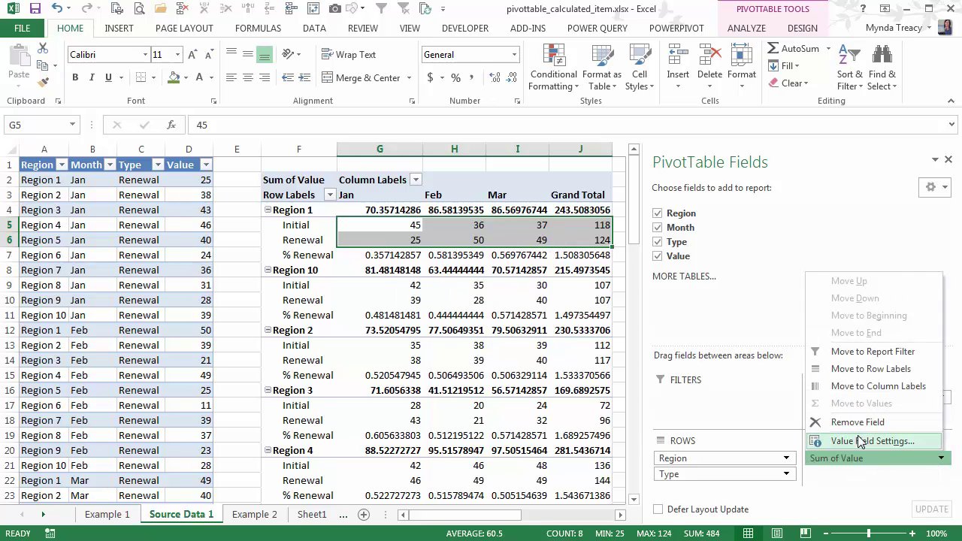
click(868, 443)
click(646, 360)
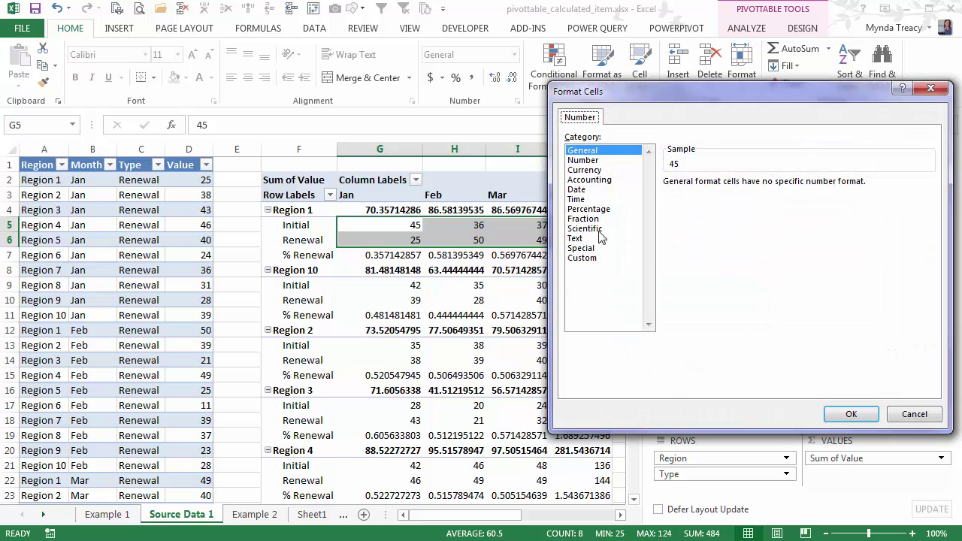
click(601, 210)
click(851, 414)
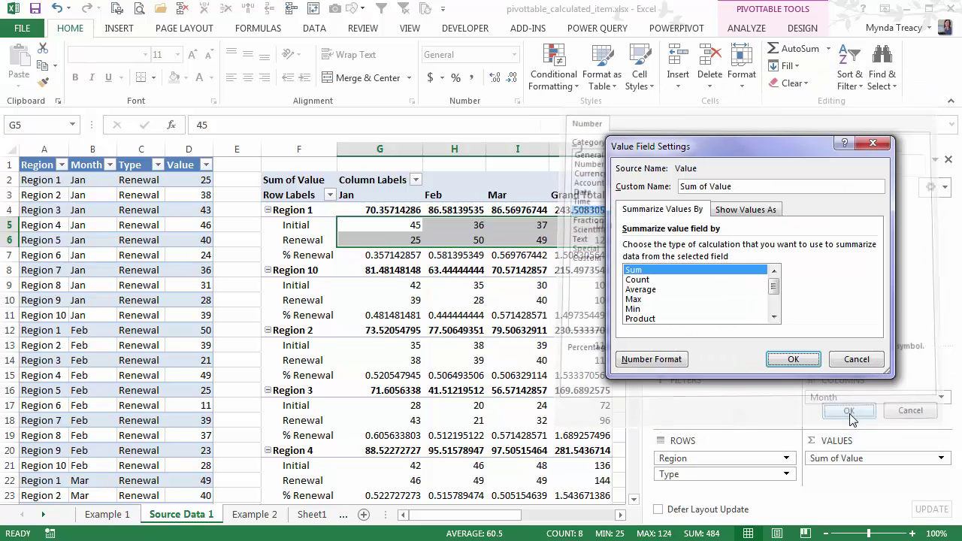
click(793, 359)
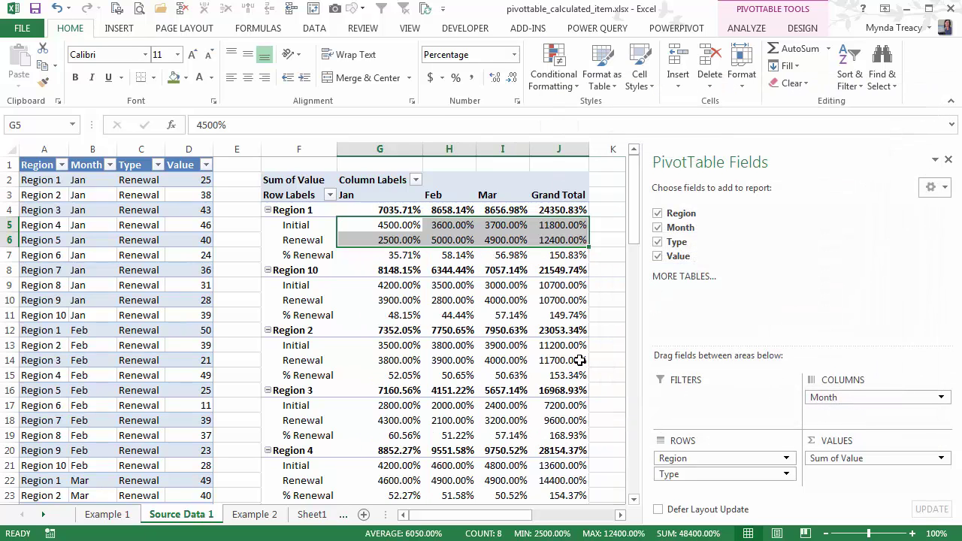
key(ctrl+z)
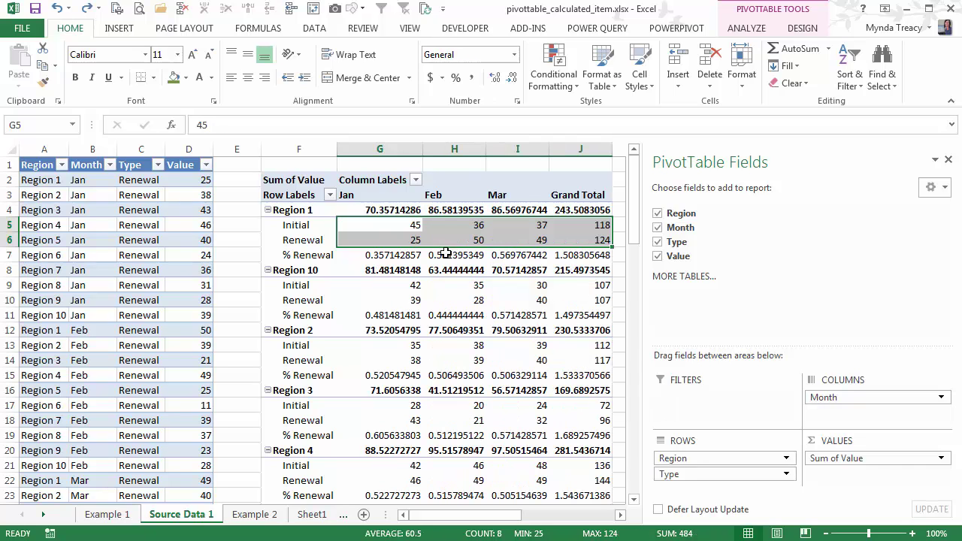
Nest Region under Type, apply Percent Style to all % Renewal values, then regroup by Region.
drag(403, 254, 581, 258)
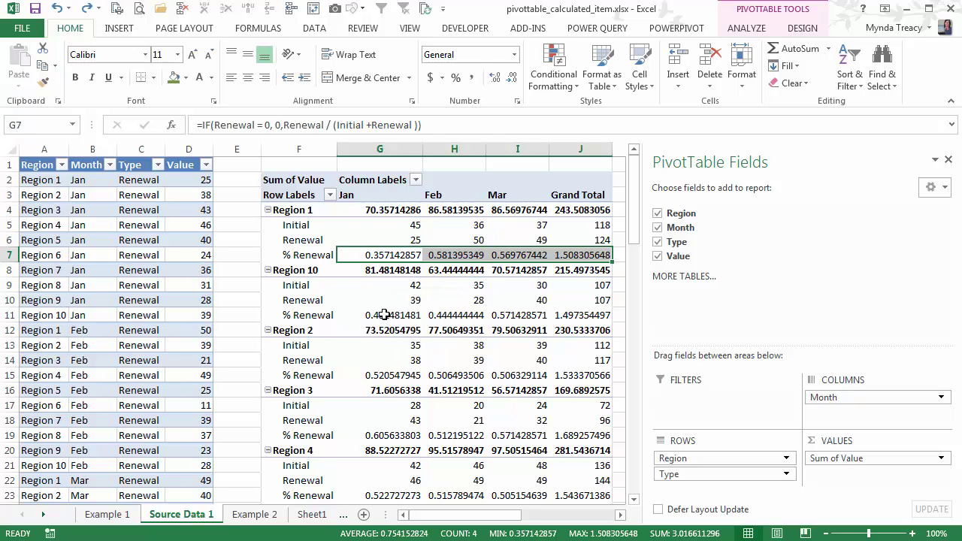
drag(385, 316, 583, 316)
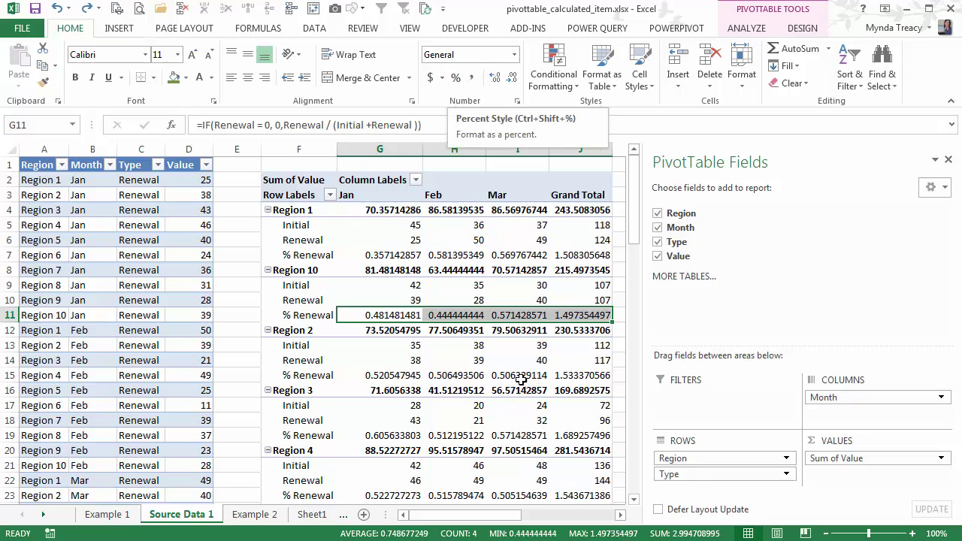
drag(723, 460, 723, 483)
scroll(470, 285, down, 6)
drag(391, 288, 582, 421)
click(456, 77)
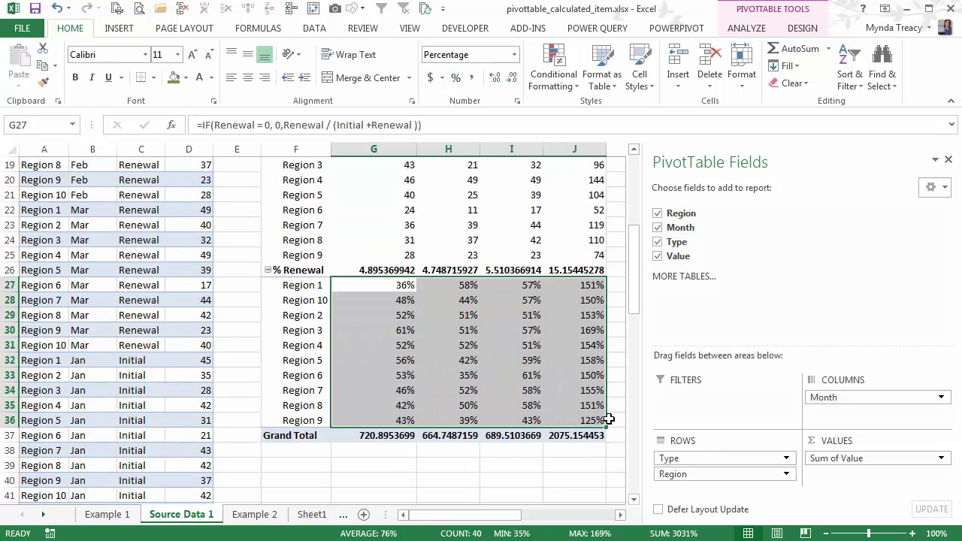
drag(696, 459, 699, 482)
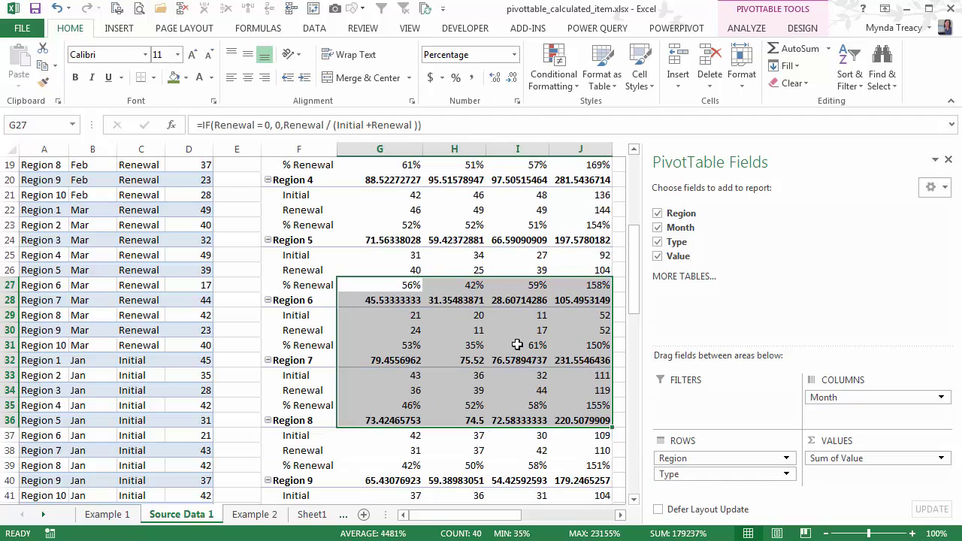
scroll(502, 320, up, 5)
scroll(502, 320, up, 1)
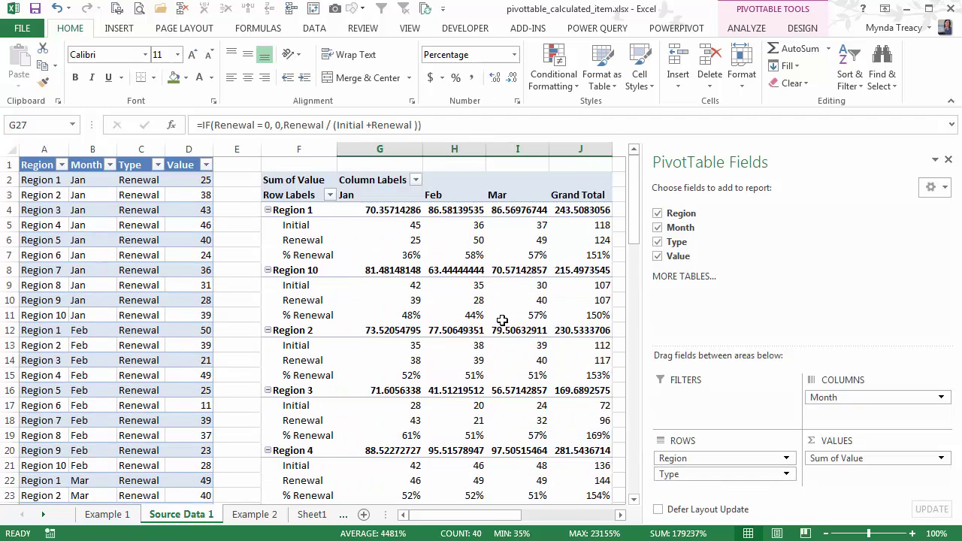
drag(388, 260, 576, 262)
drag(397, 315, 580, 318)
right_click(473, 316)
click(529, 291)
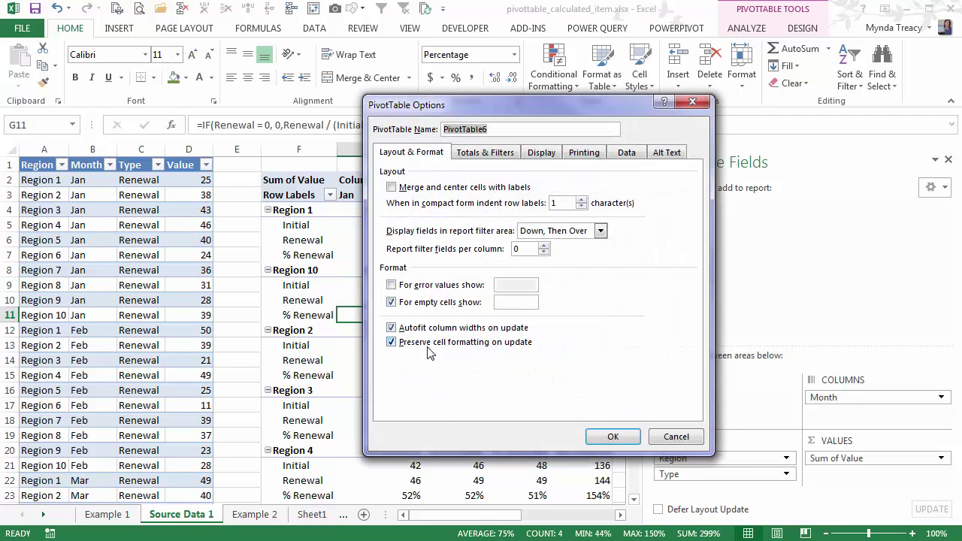
click(635, 442)
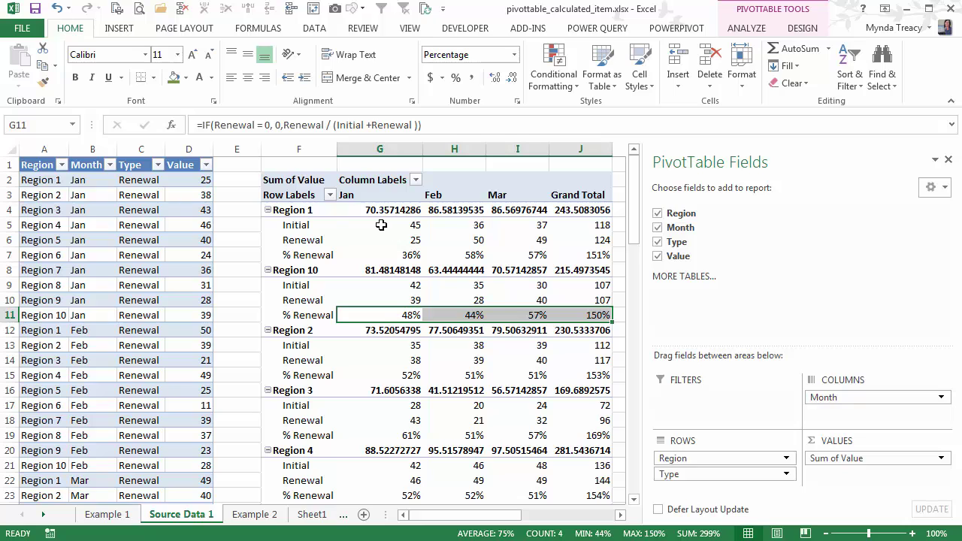
drag(381, 226, 385, 255)
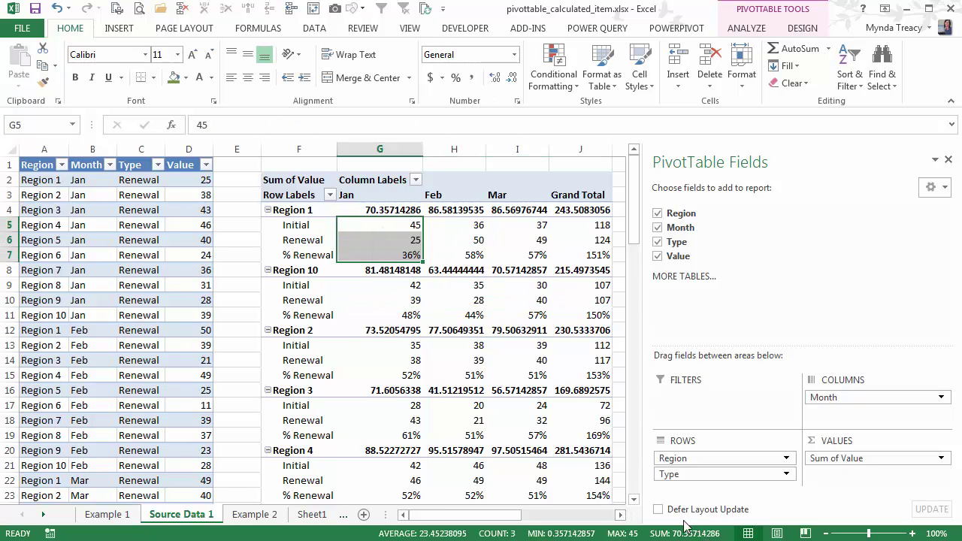
click(384, 209)
key(shift+Right)
key(shift+Right)
key(shift+Right)
drag(410, 228, 397, 258)
click(365, 253)
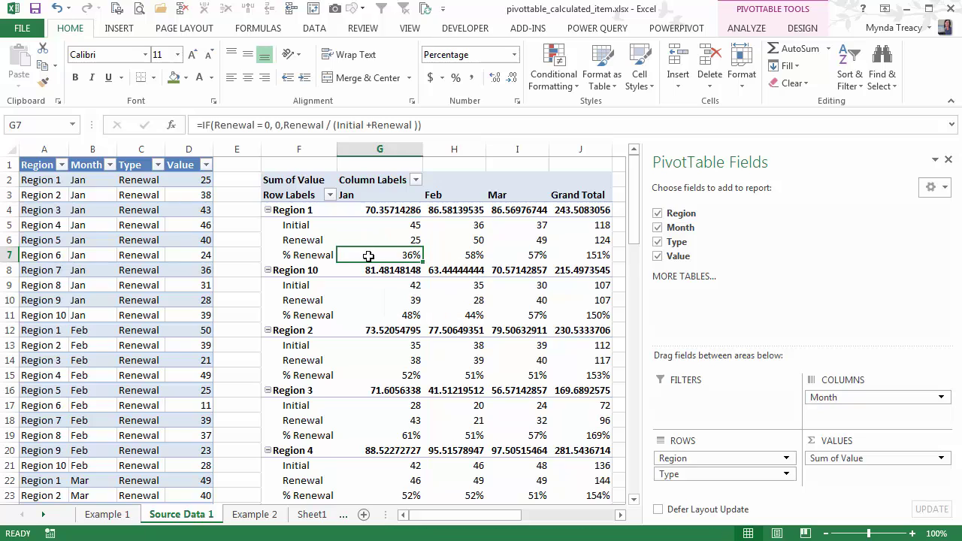
mouse_move(381, 209)
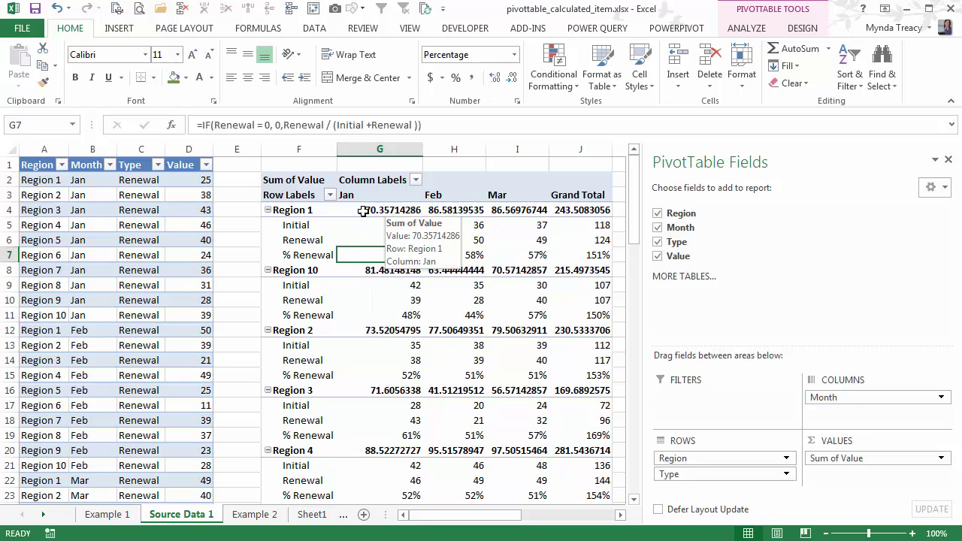
Turn off the Region subtotals and remove the Grand Total column.
right_click(314, 213)
key(Escape)
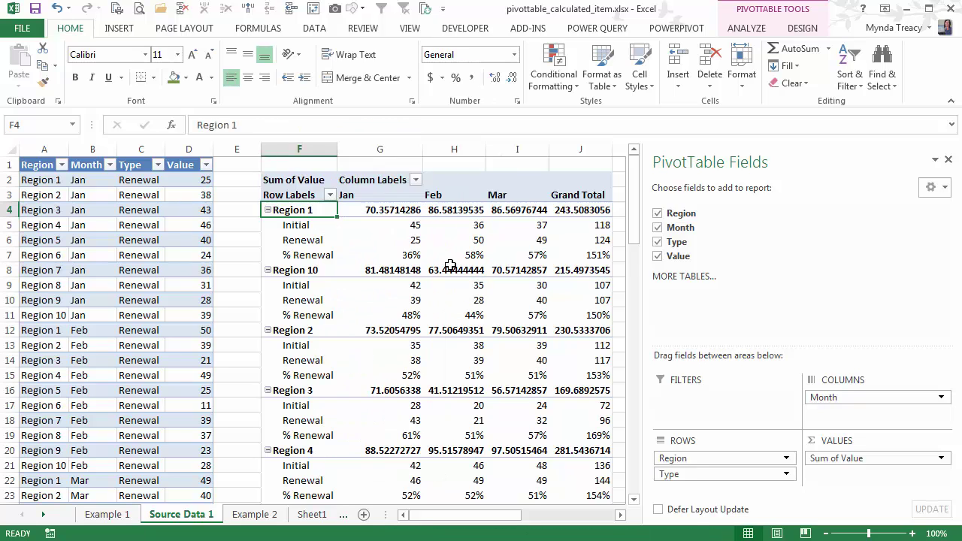
right_click(576, 196)
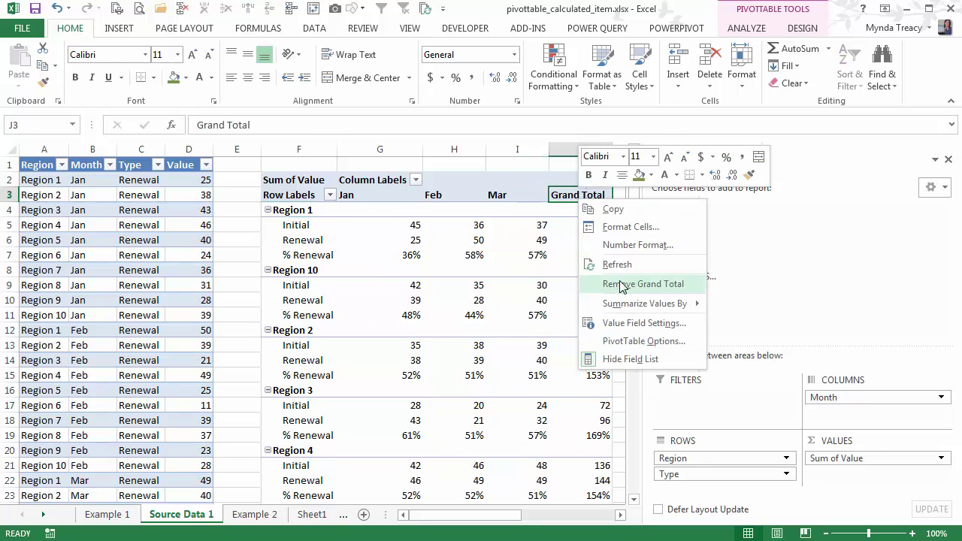
click(621, 285)
Review the Region 1 % Renewal row values.
click(605, 224)
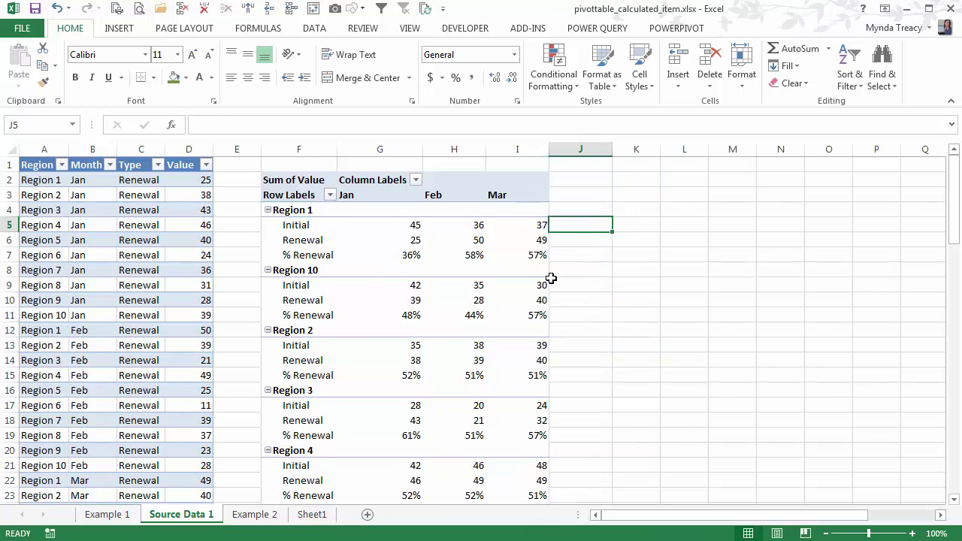
click(414, 256)
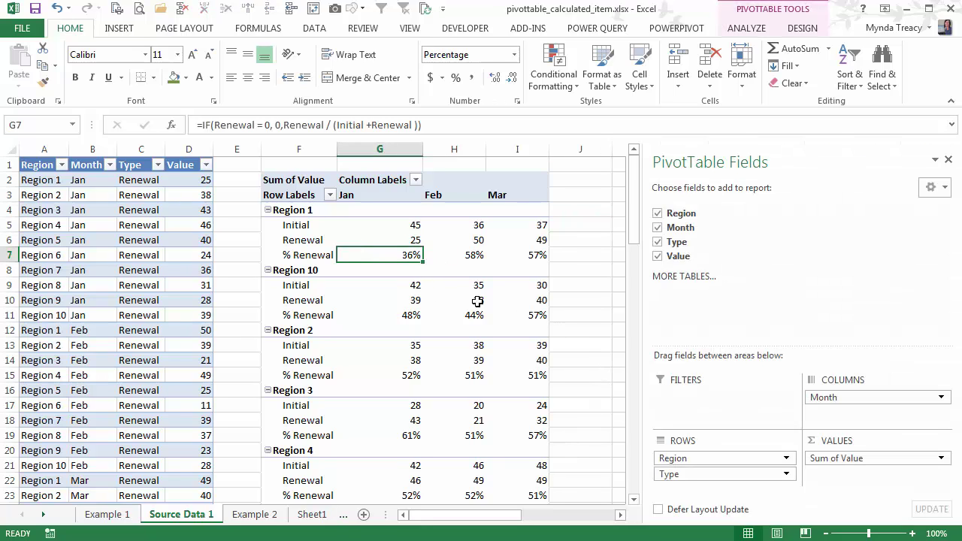
drag(311, 255, 534, 251)
click(502, 271)
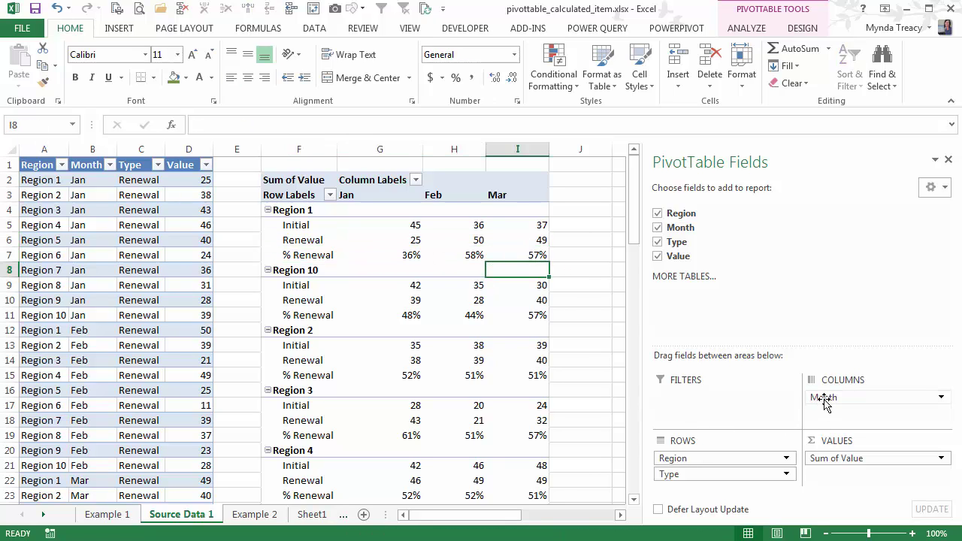
Drop Month from the columns and show Initial, Renewal and % Renewal as columns.
drag(824, 404, 609, 410)
drag(752, 467, 823, 412)
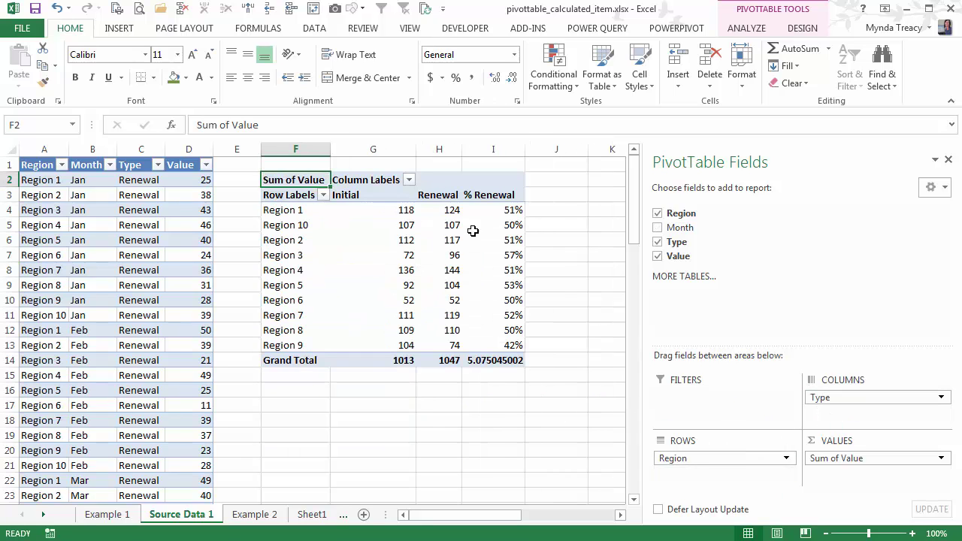
drag(503, 210, 508, 338)
Remove the grand total row and move Region 10 below Region 9.
right_click(296, 350)
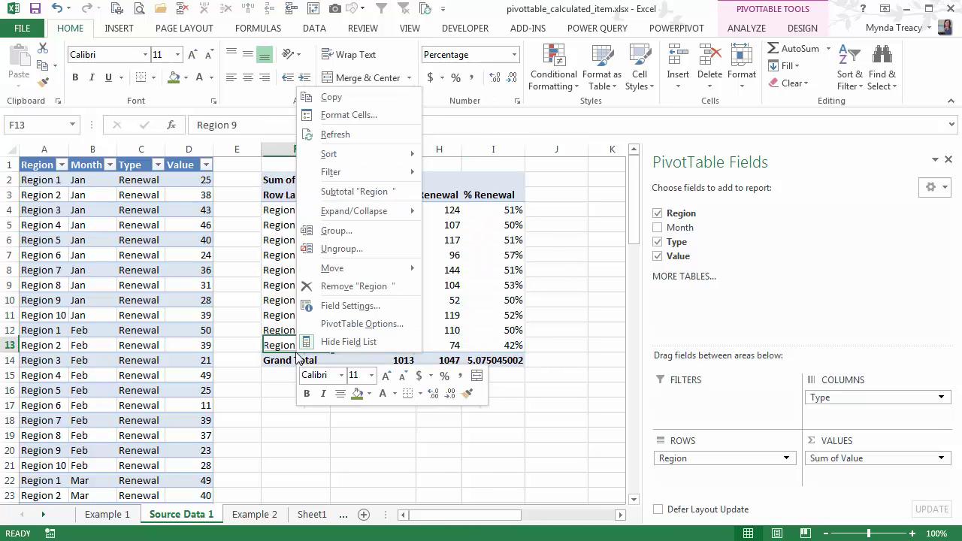
right_click(294, 365)
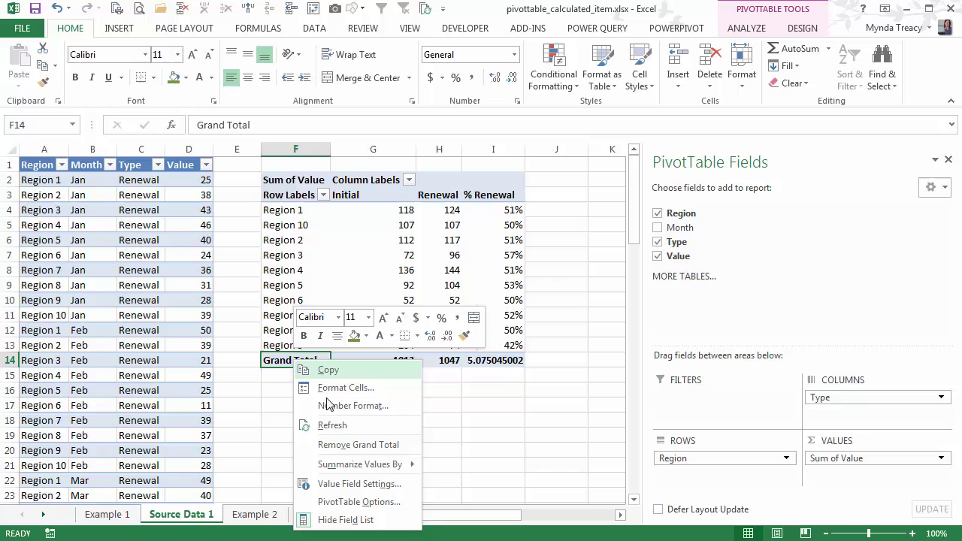
click(333, 445)
click(308, 224)
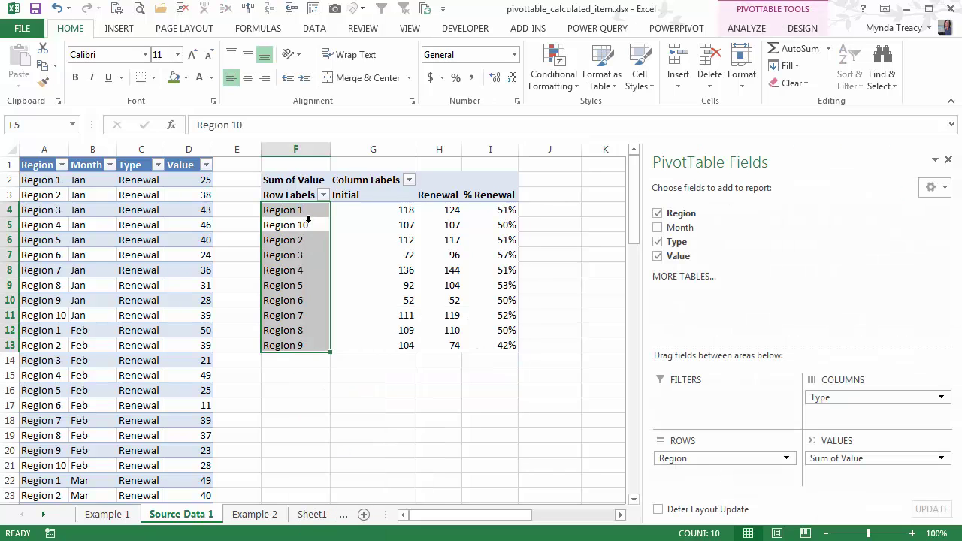
click(308, 227)
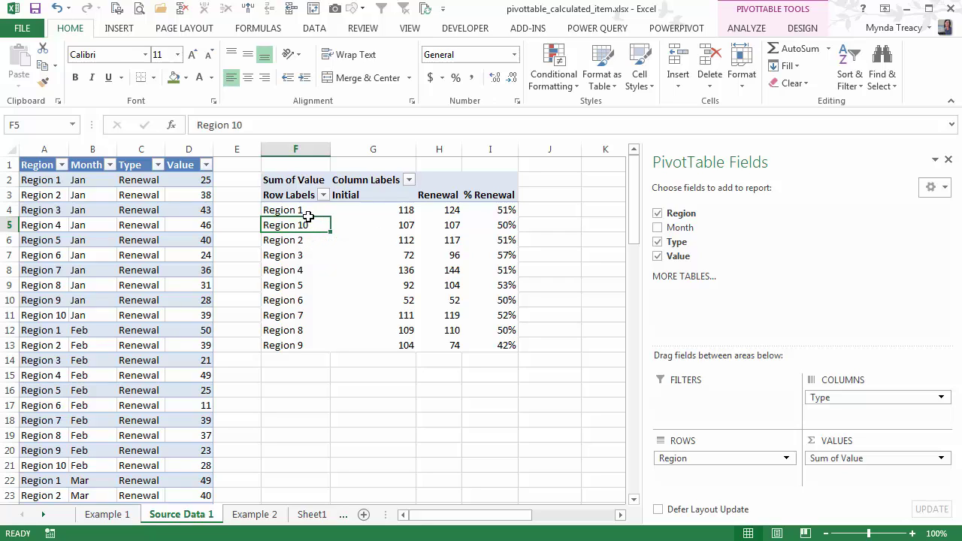
drag(307, 216, 308, 358)
click(498, 329)
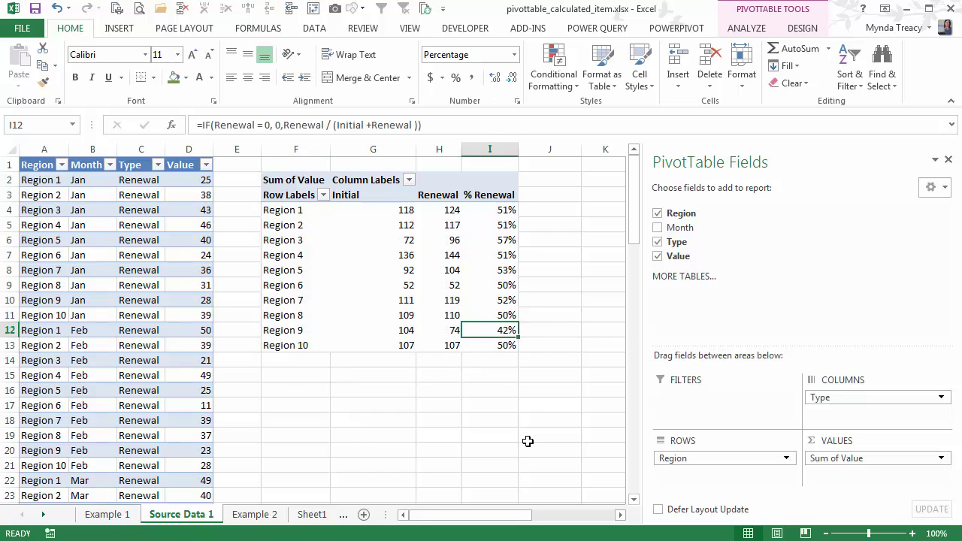
Go to Sheet1 and review its GL and P&L rows for accounts 21095–21104.
click(312, 514)
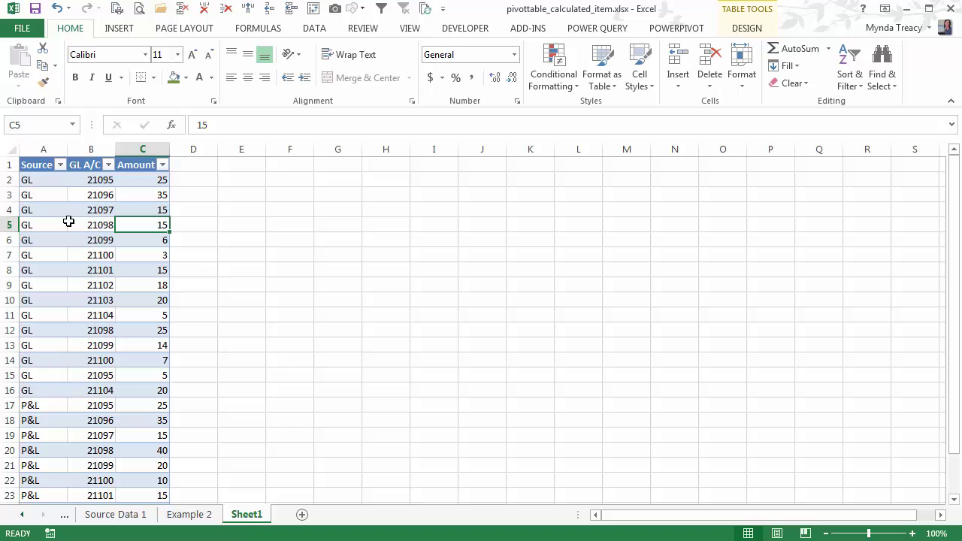
drag(58, 185, 159, 389)
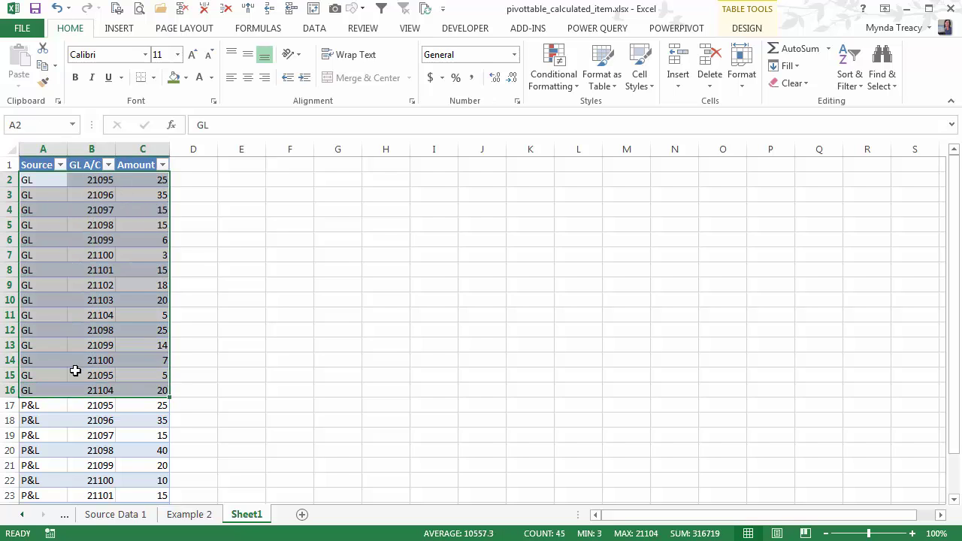
drag(42, 404, 155, 480)
scroll(155, 479, down, 2)
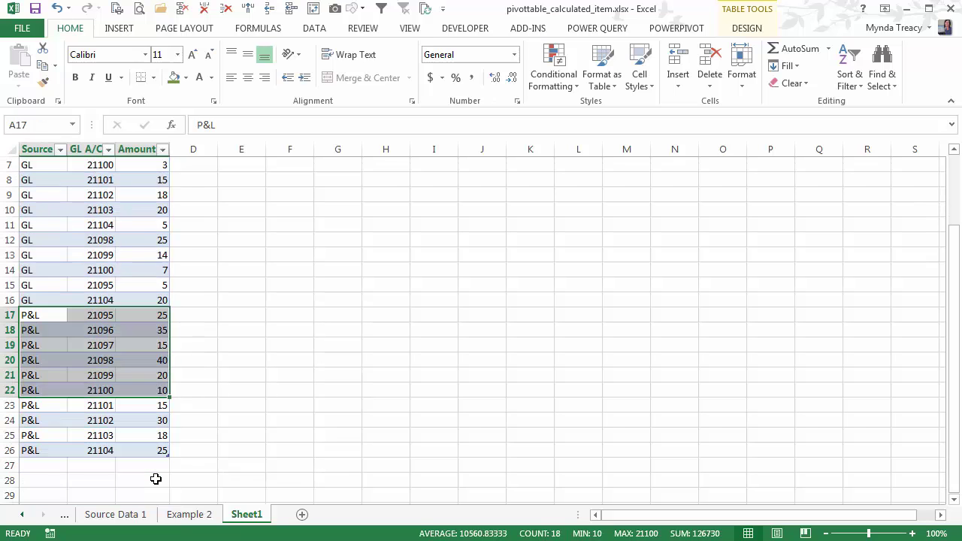
shift+click(161, 451)
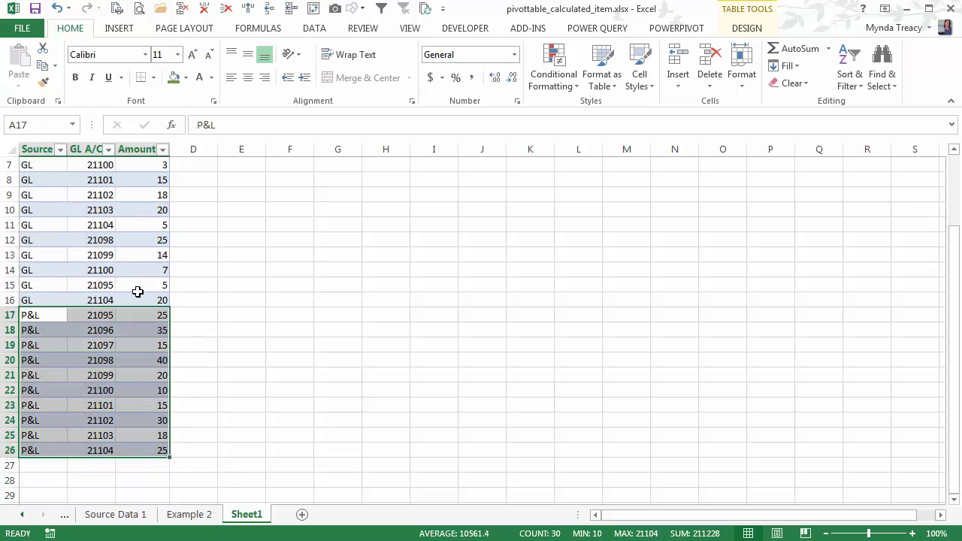
scroll(138, 291, up, 2)
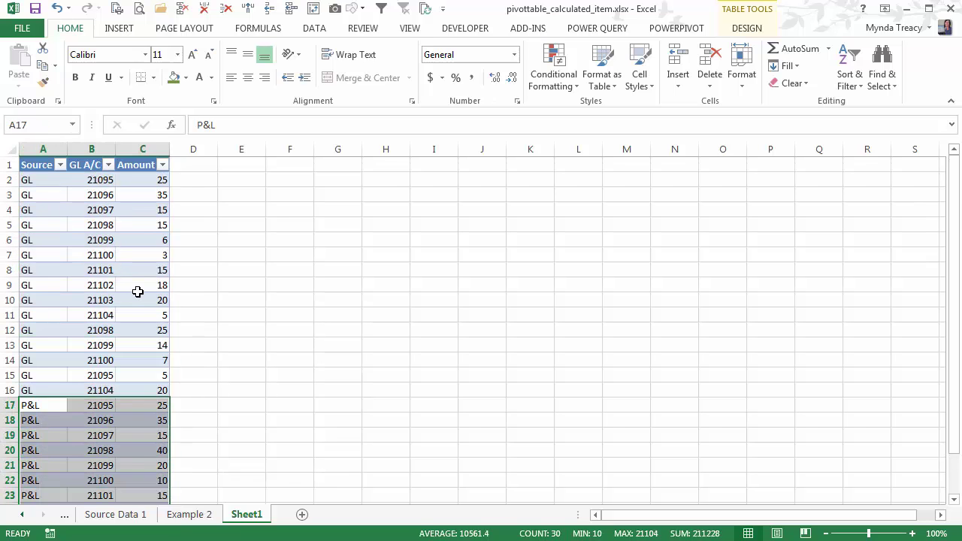
click(87, 410)
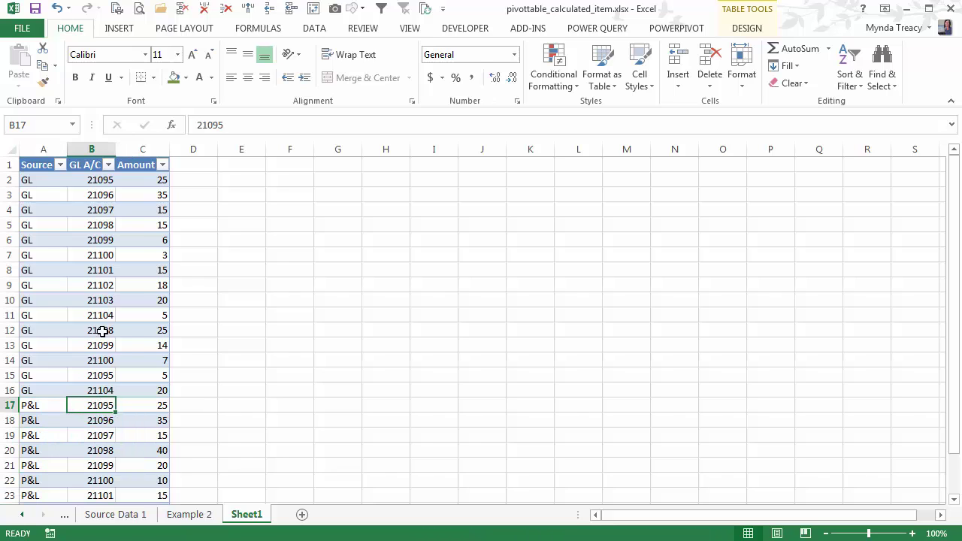
click(100, 286)
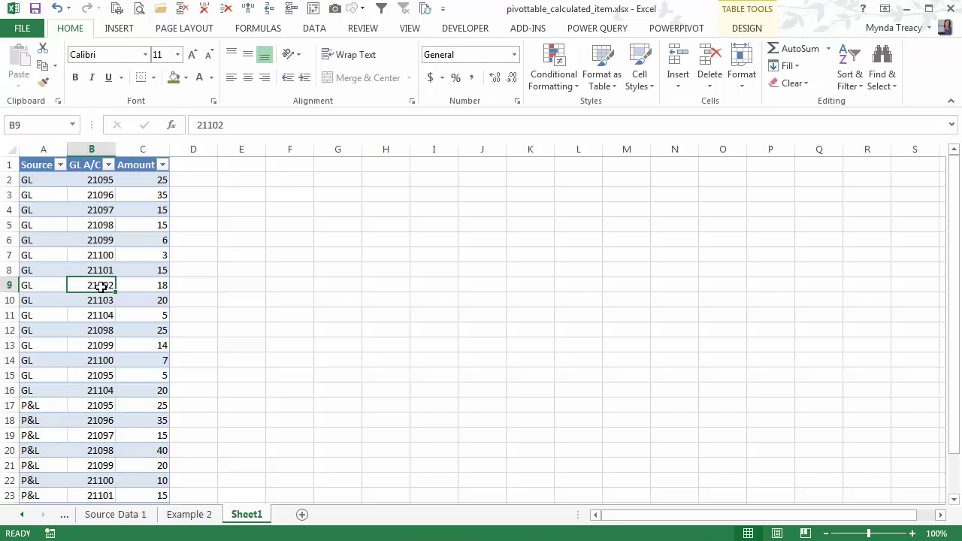
Insert a new PivotTable on the existing worksheet at cell E2.
click(120, 28)
click(25, 64)
click(669, 291)
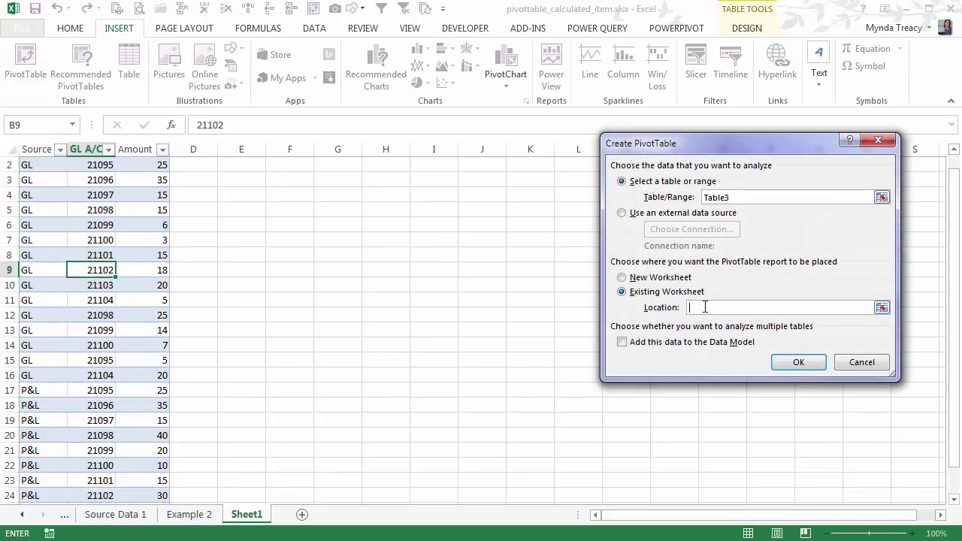
click(255, 168)
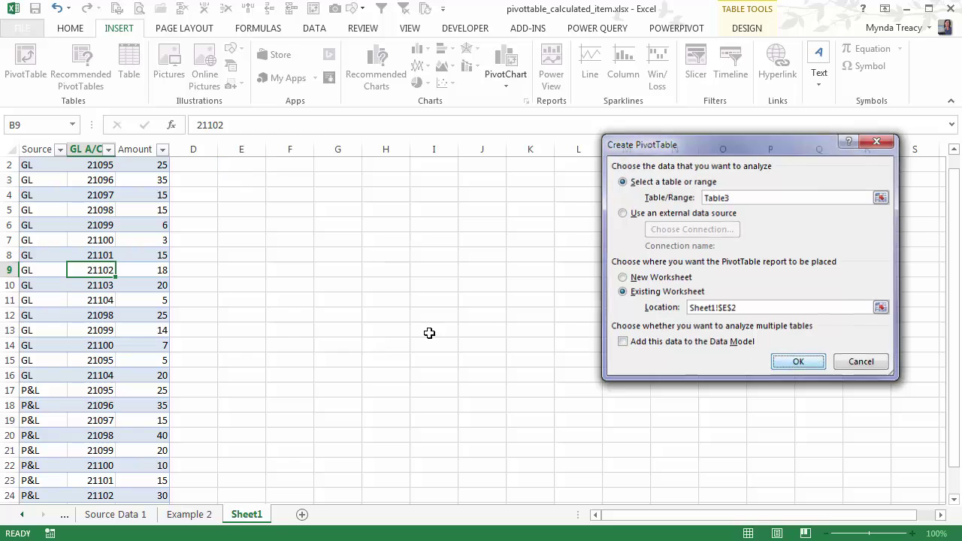
click(799, 363)
Lay out Source across columns and GL A/C down rows, then remove the Grand Total column.
drag(660, 215, 842, 397)
drag(680, 228, 846, 460)
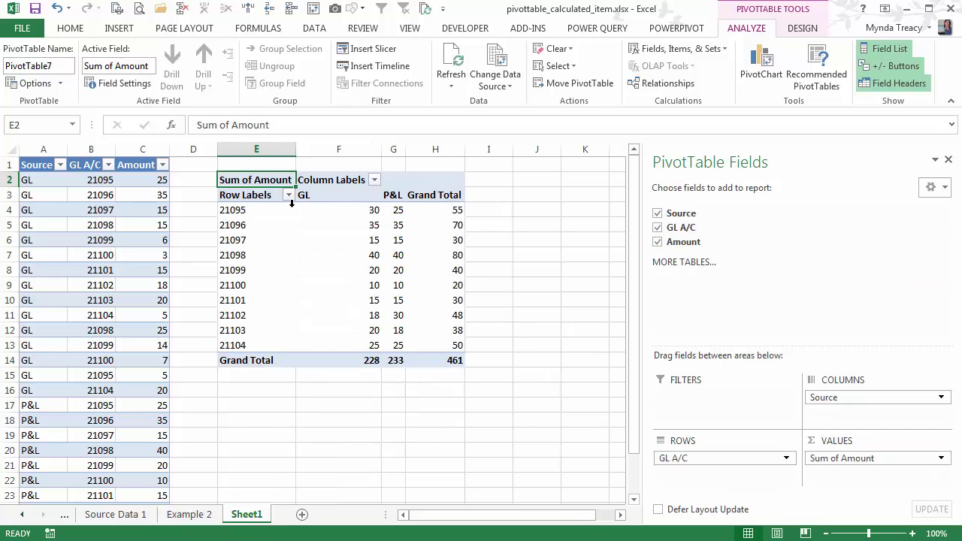
drag(348, 218, 348, 343)
drag(391, 210, 396, 345)
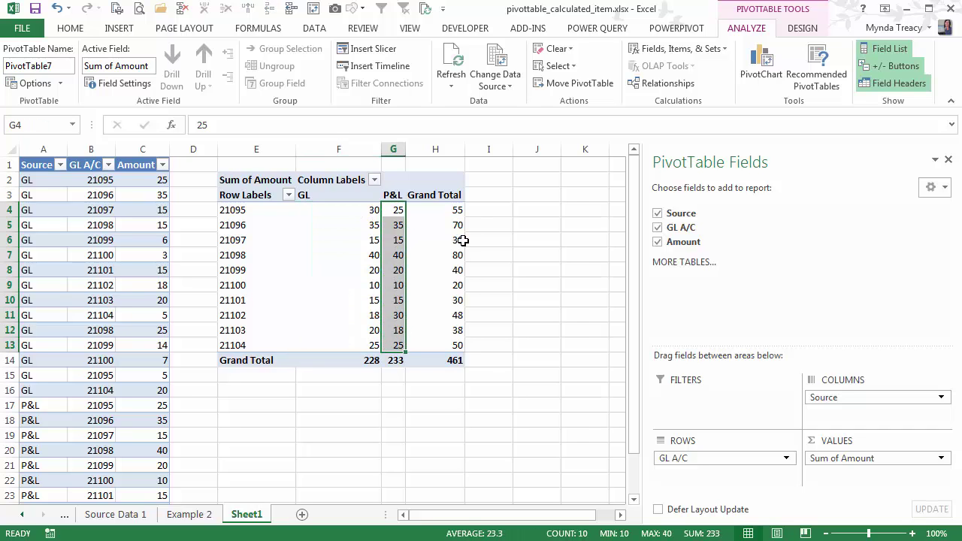
right_click(438, 196)
click(500, 281)
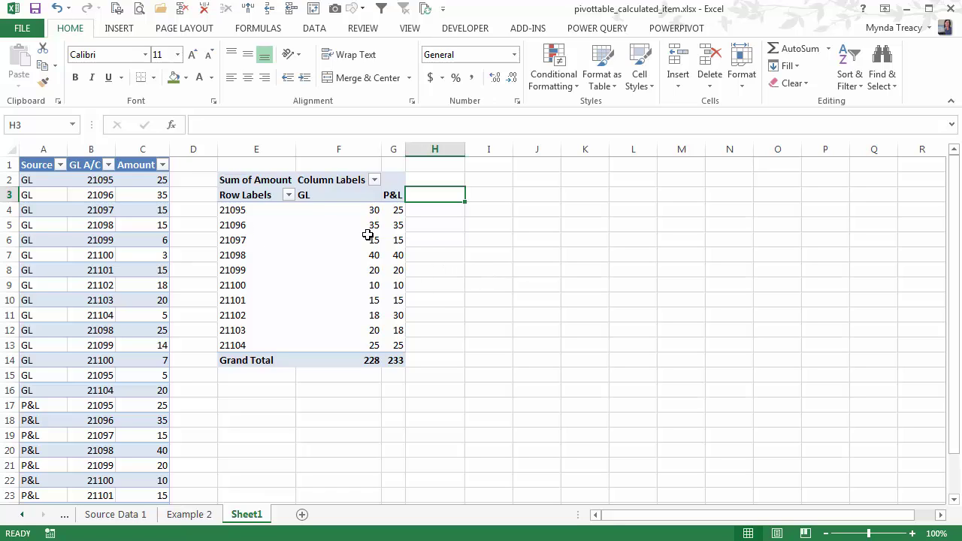
Select the P&L header of the Source field in the pivot.
mouse_move(352, 226)
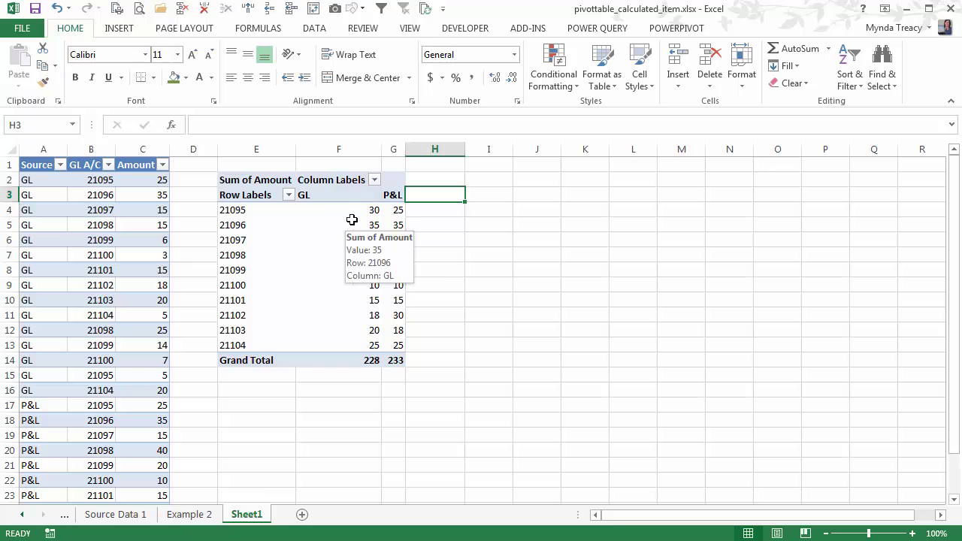
click(389, 195)
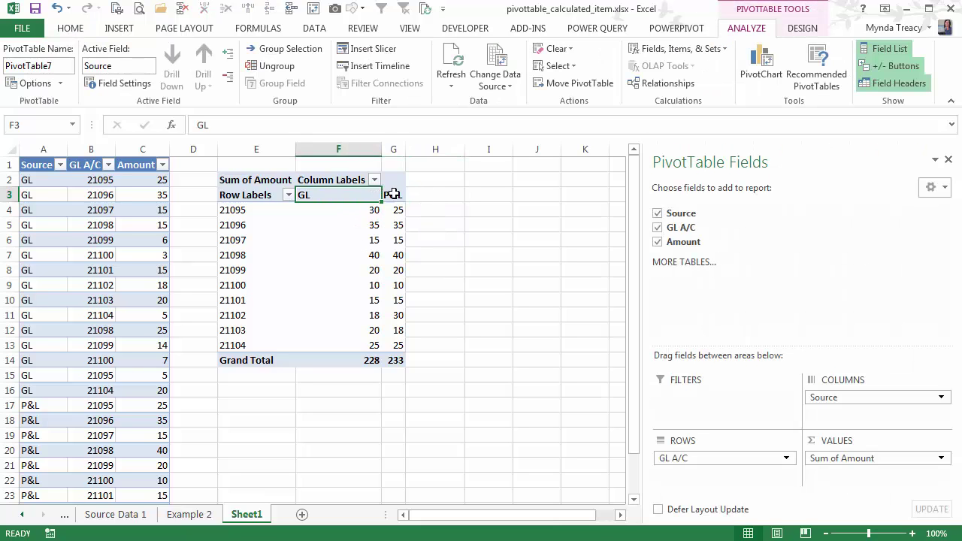
click(393, 194)
click(380, 194)
click(389, 194)
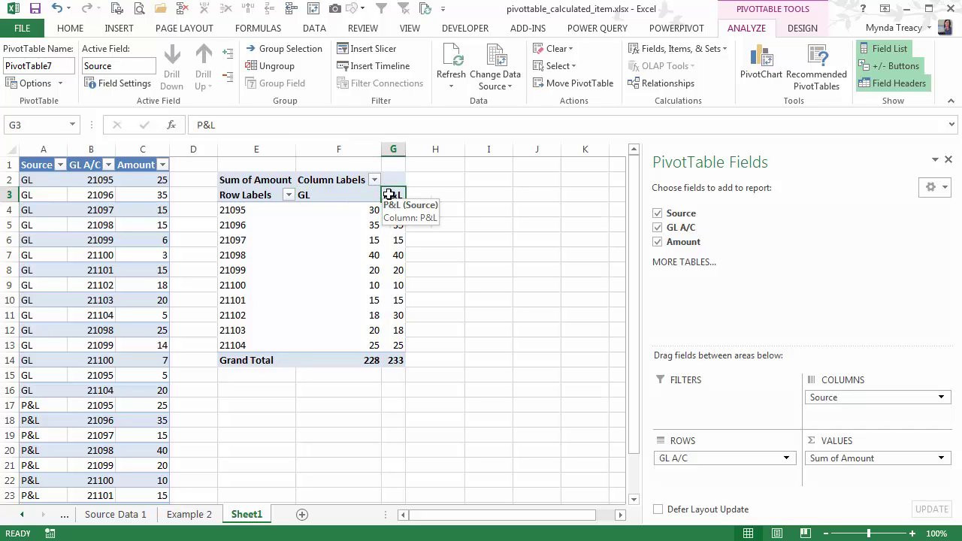
Add calculated item 'Difference' with formula =GL-'P&L' and check its values, e.g. -12 for 21102.
click(720, 51)
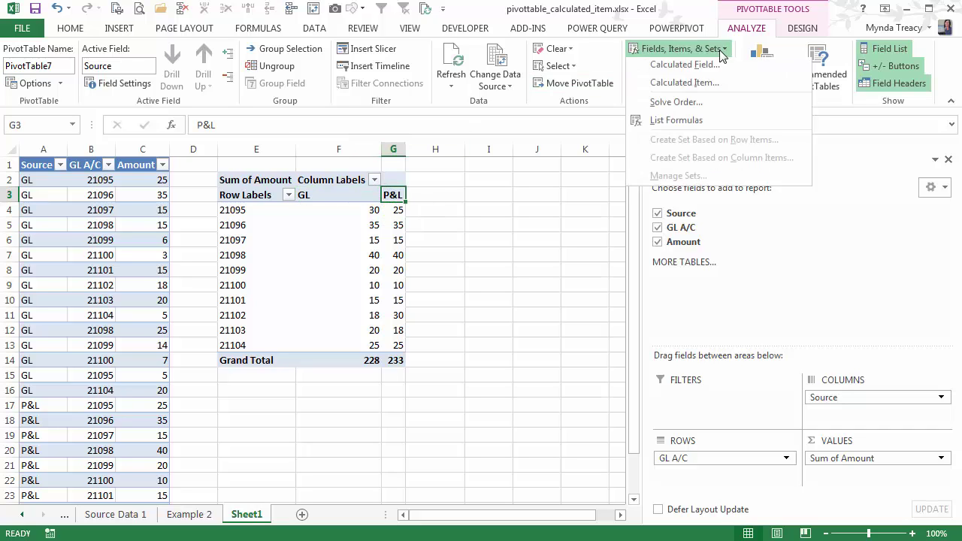
click(726, 85)
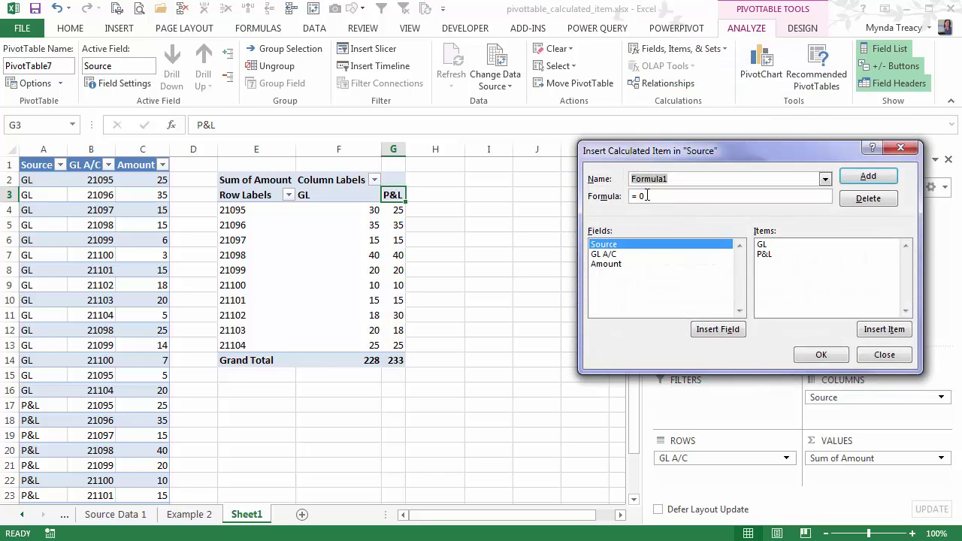
text(Difference)
key(BackSpace)
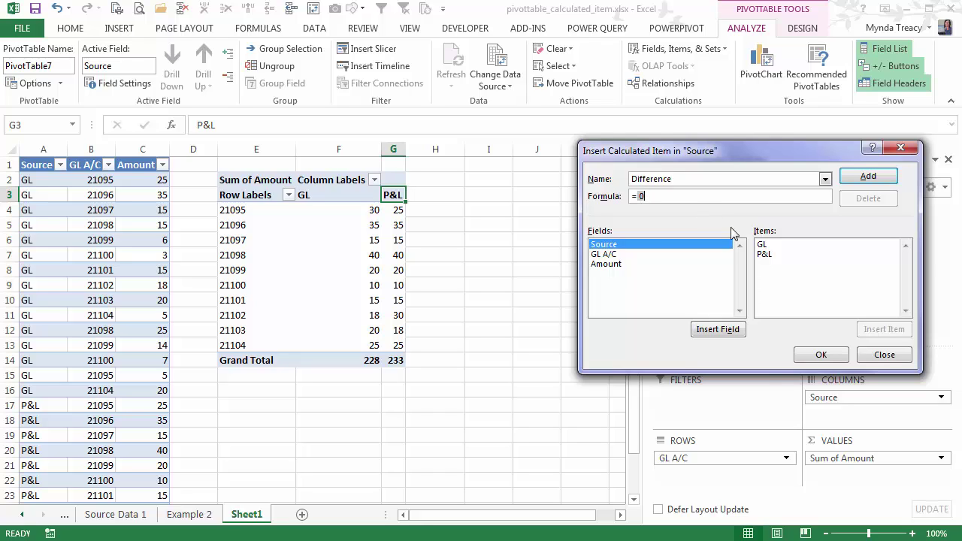
double_click(762, 246)
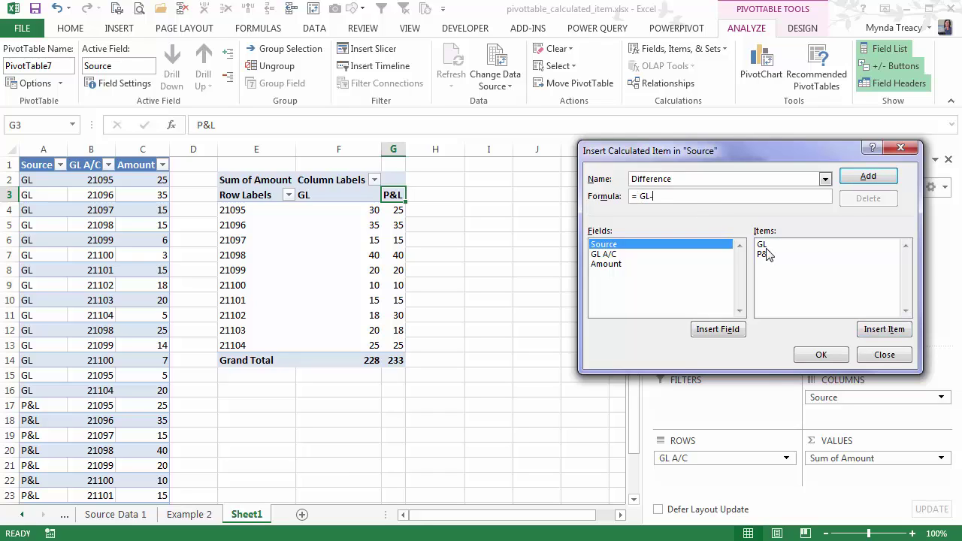
text(-)
double_click(764, 254)
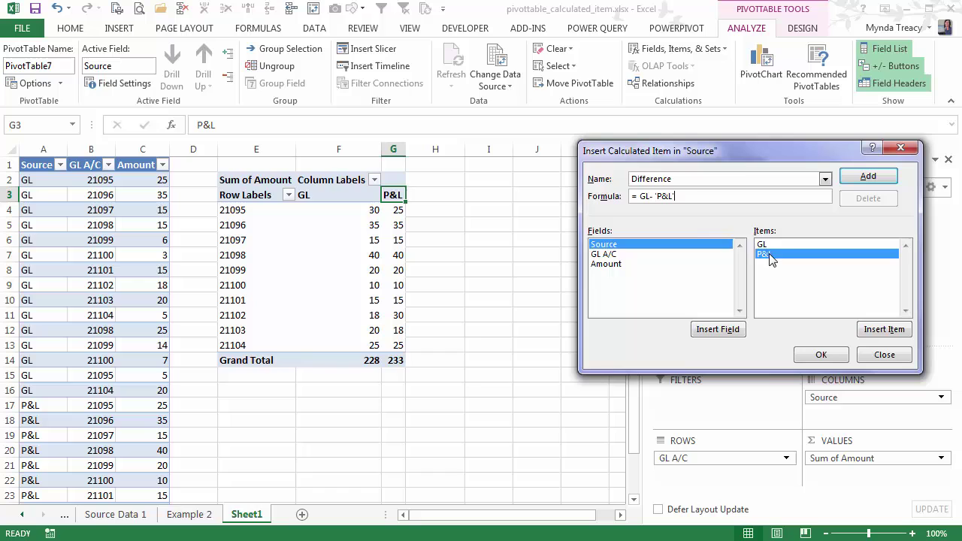
click(868, 176)
click(821, 355)
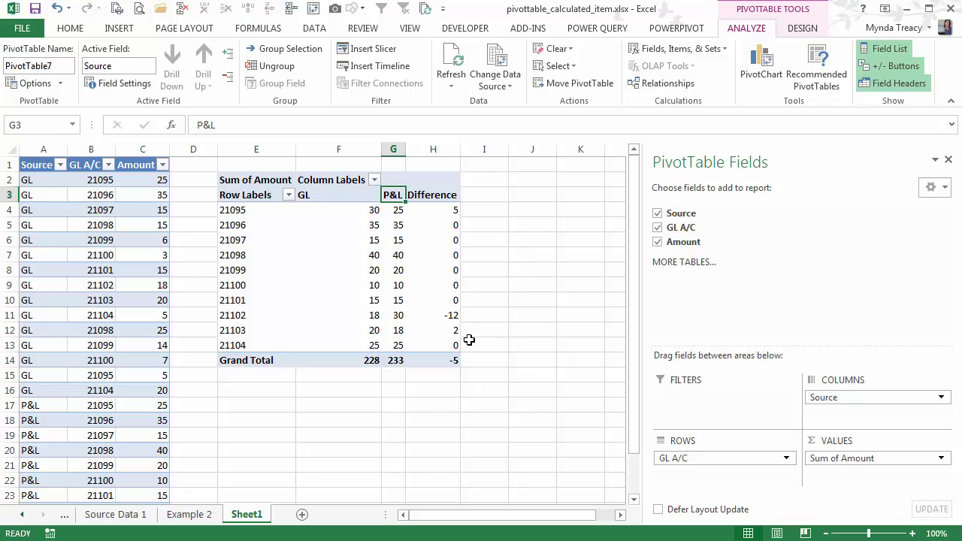
click(433, 318)
click(449, 333)
click(450, 211)
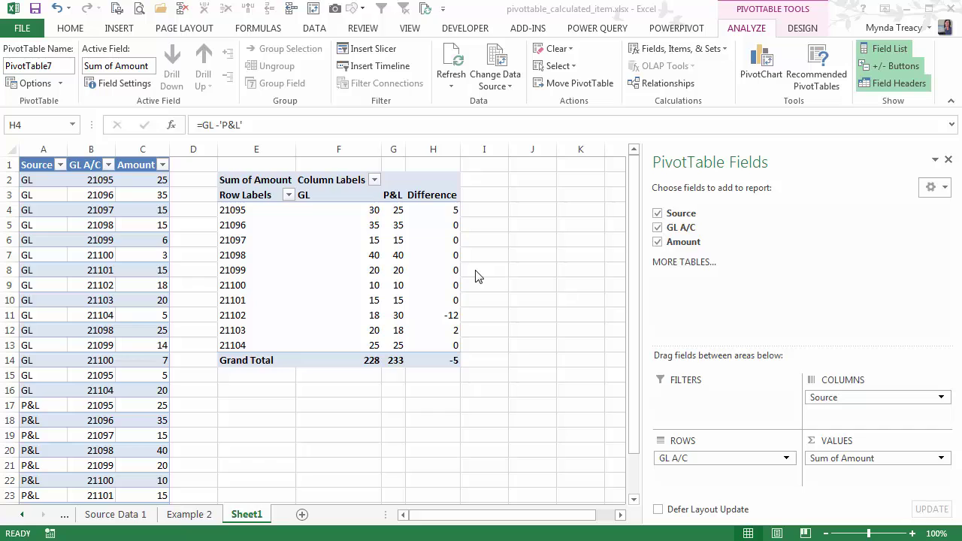
click(529, 208)
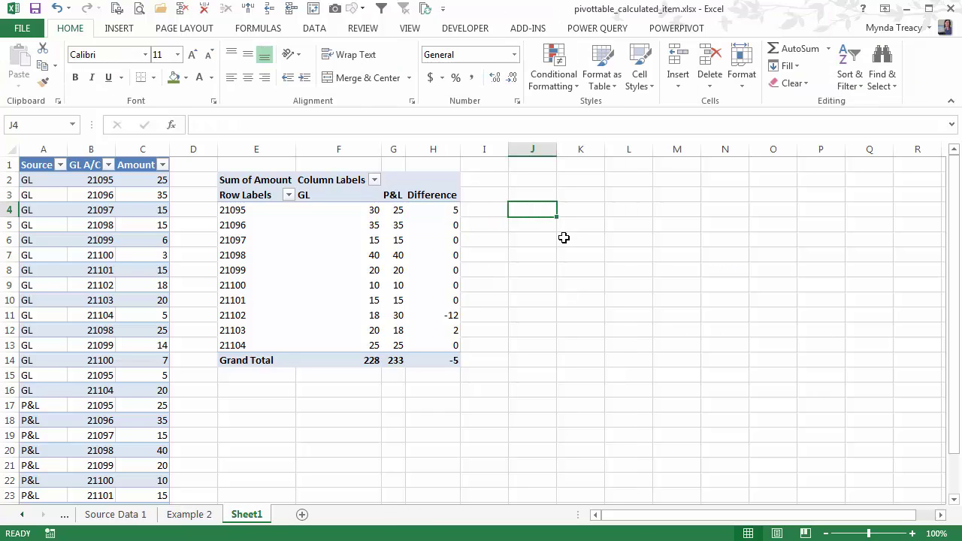
click(446, 226)
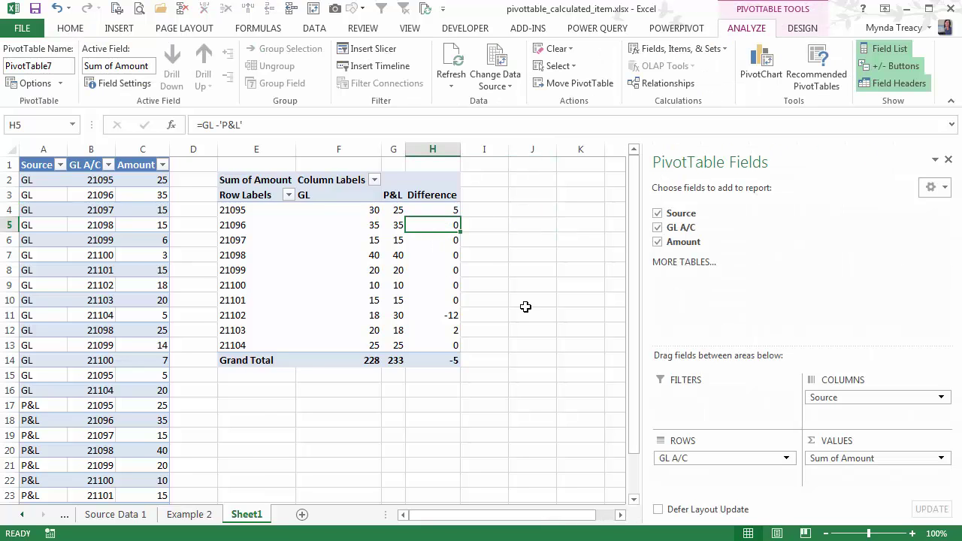